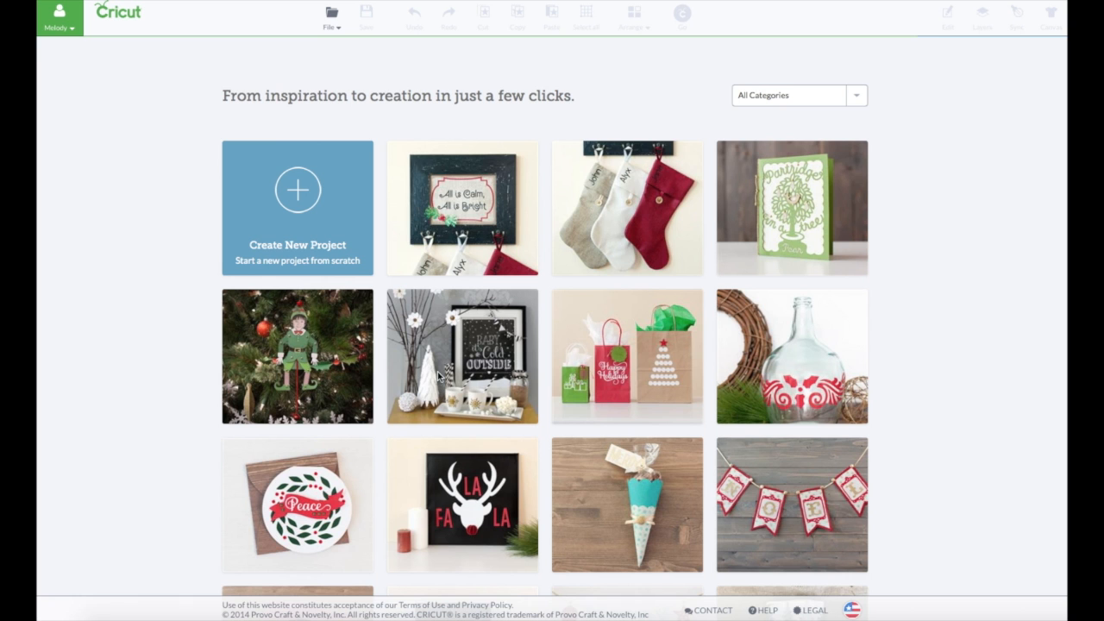
Browse the project gallery and open the "Yourself the Elf" project for customizing.
scroll(314, 343, "down", 5)
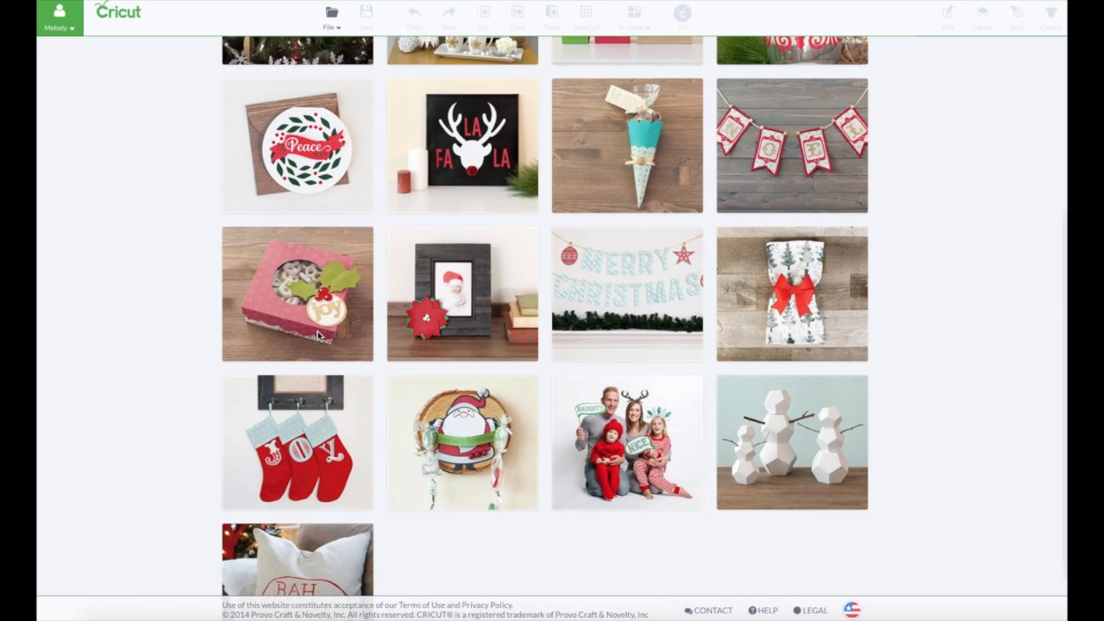
scroll(316, 338, "down", 1)
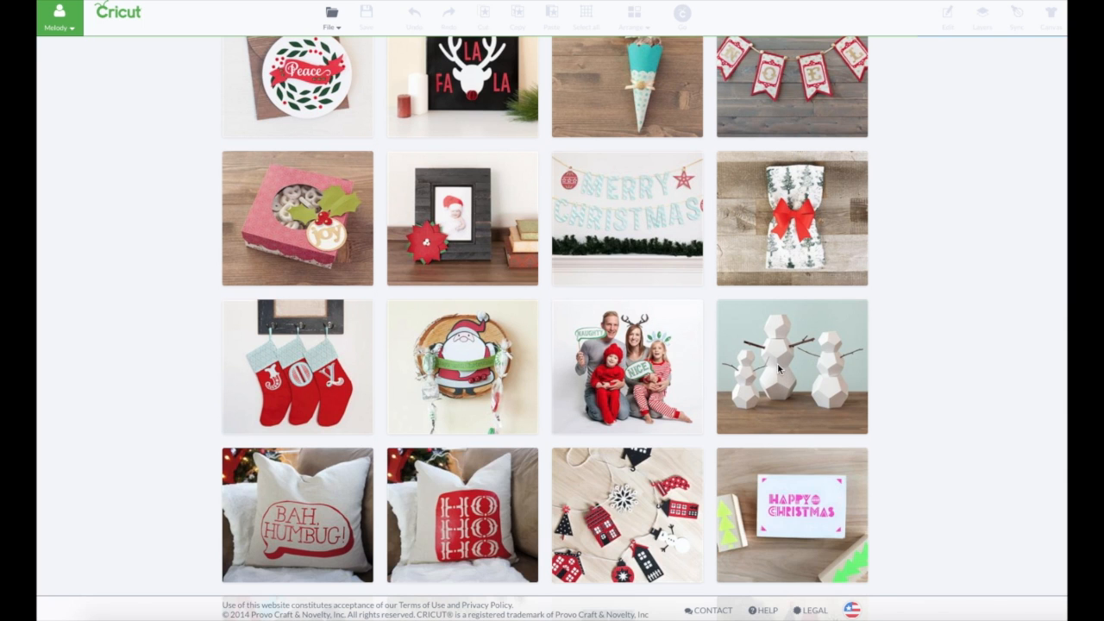
scroll(448, 275, "up", 5)
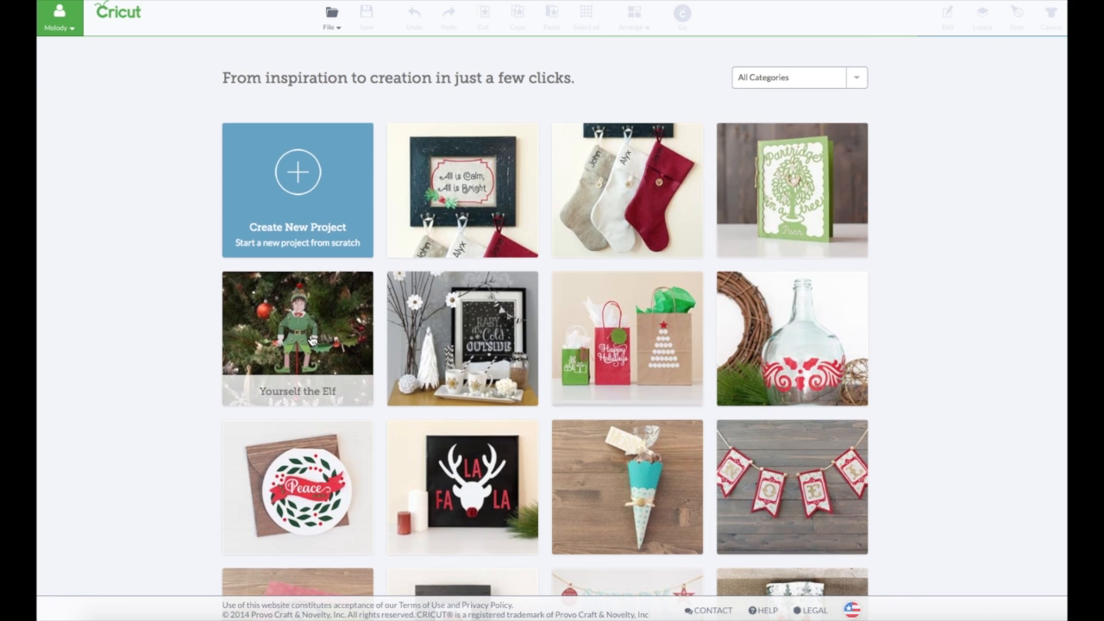
left_click(312, 340)
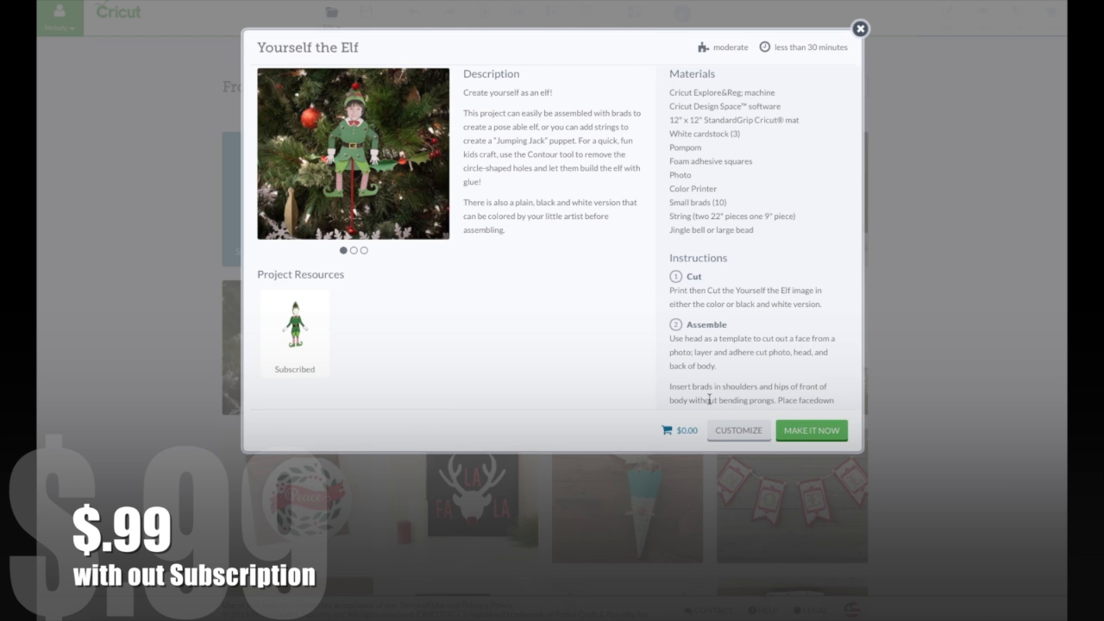
left_click(732, 434)
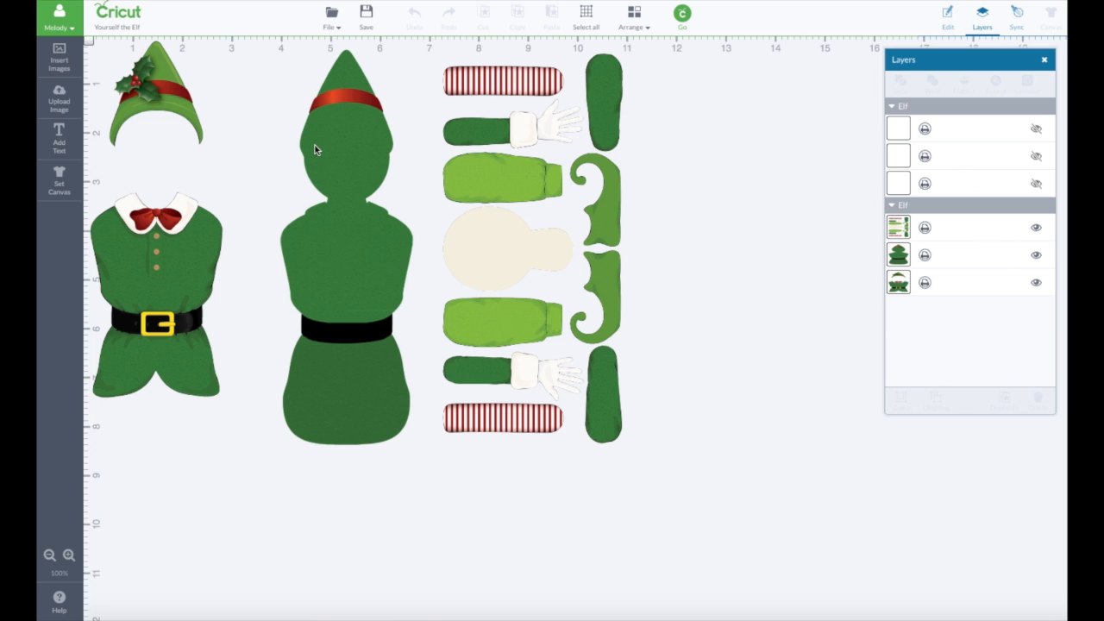
Load "Screen Shot 2014-12-08 at 1.40.08 PM" as a basic image upload and classify it as a complex image.
left_click(61, 106)
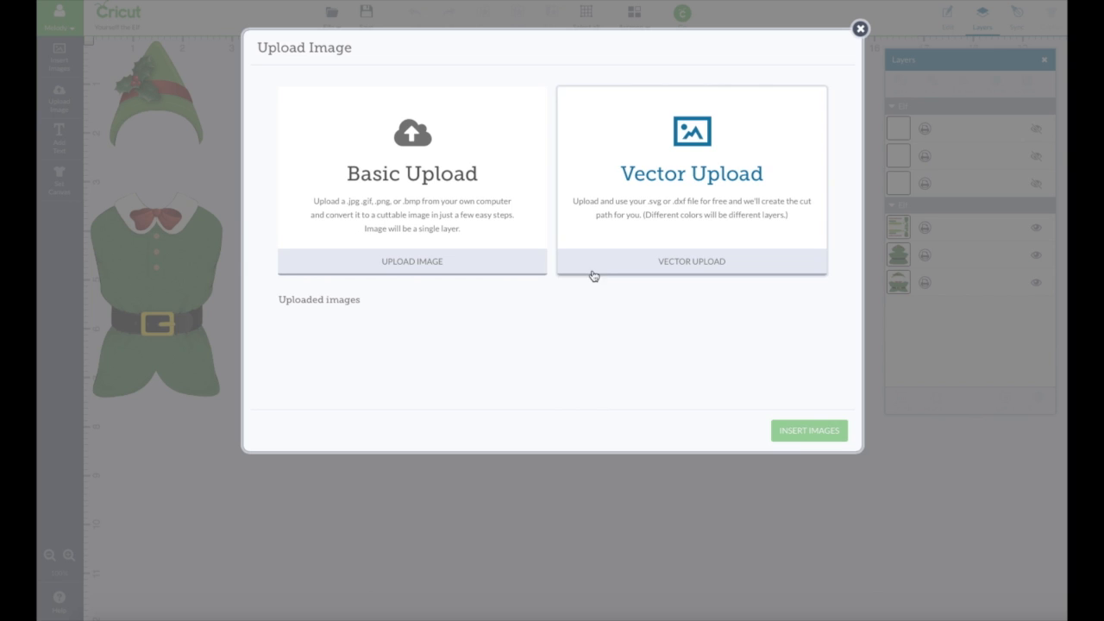
left_click(467, 255)
left_click(824, 429)
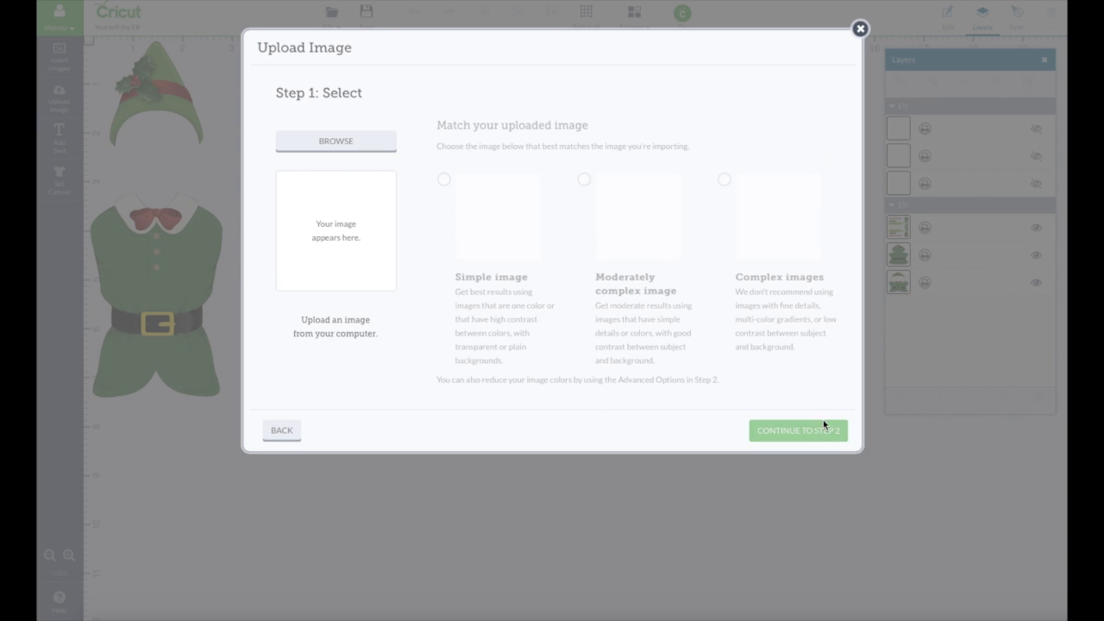
left_click(359, 143)
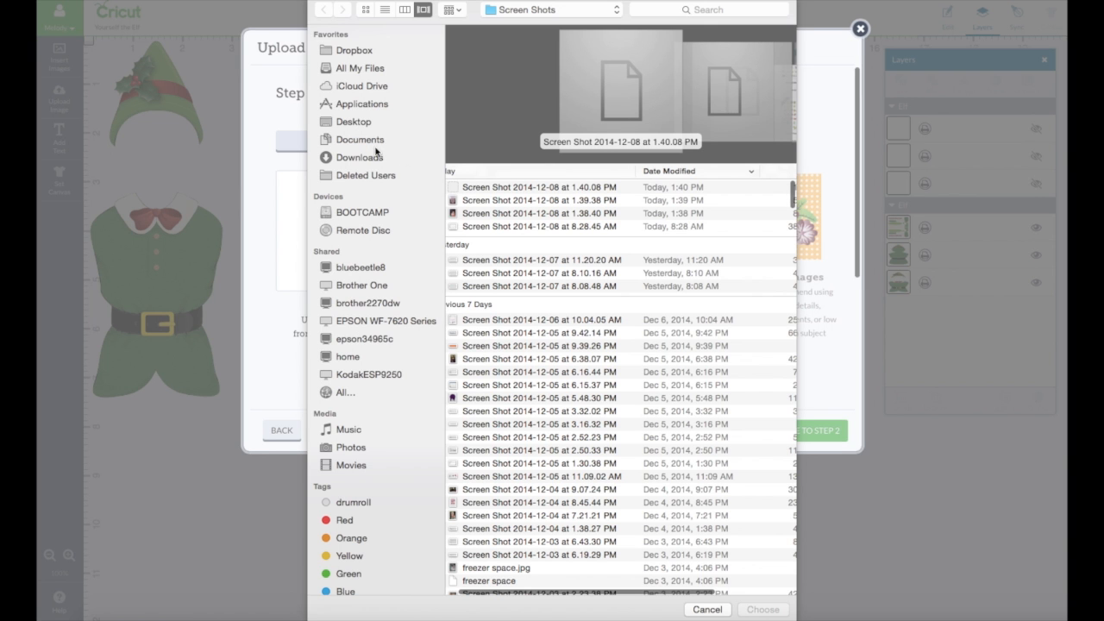
left_click(509, 192)
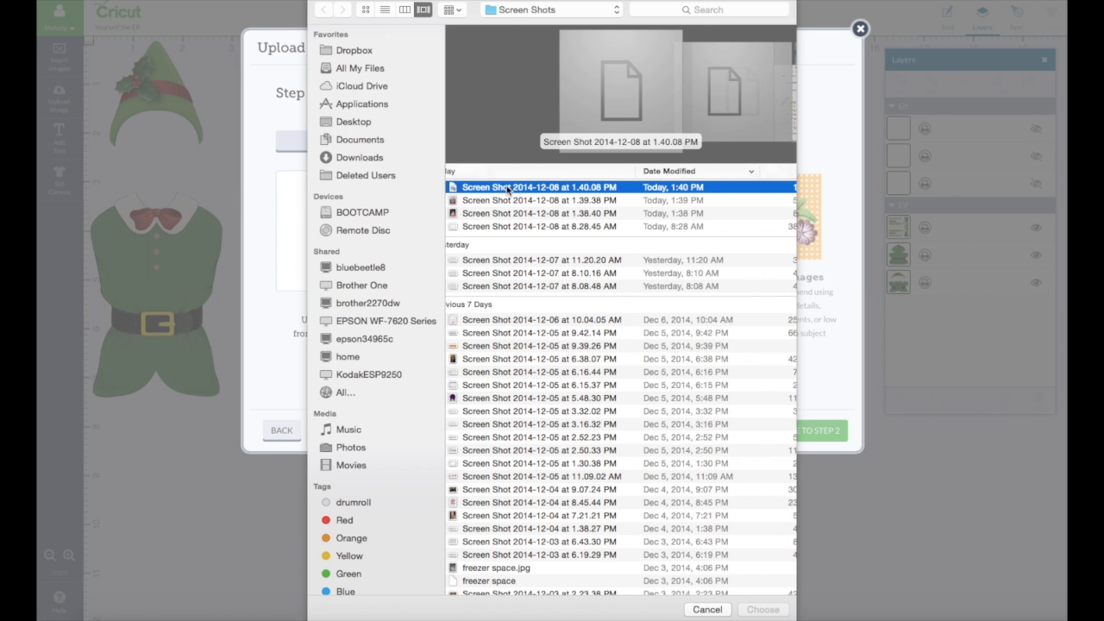
key("Return")
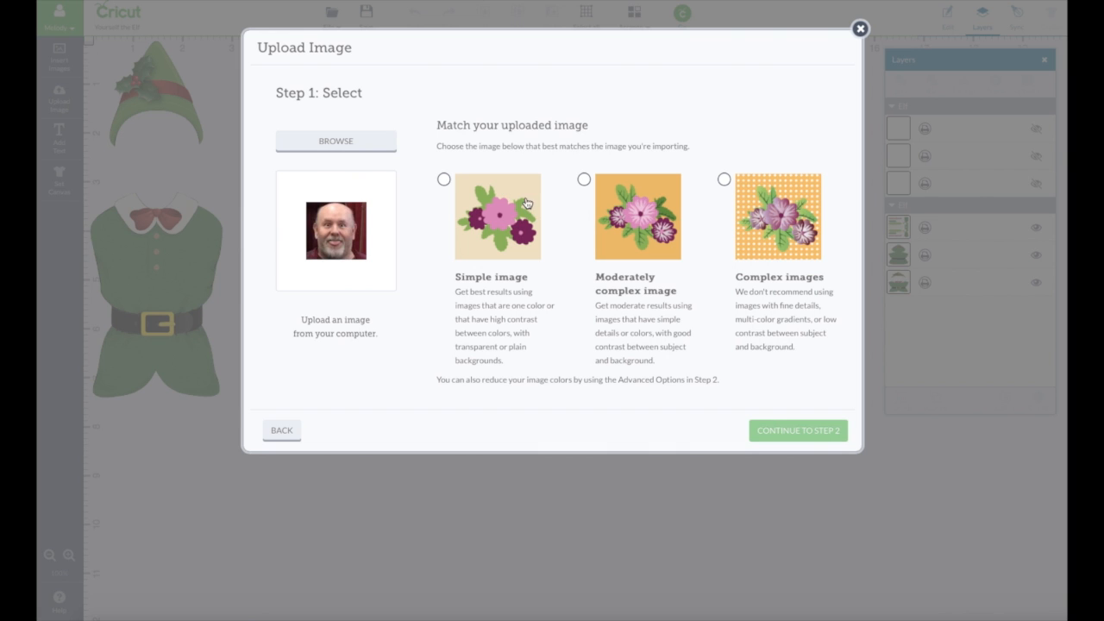
left_click(726, 180)
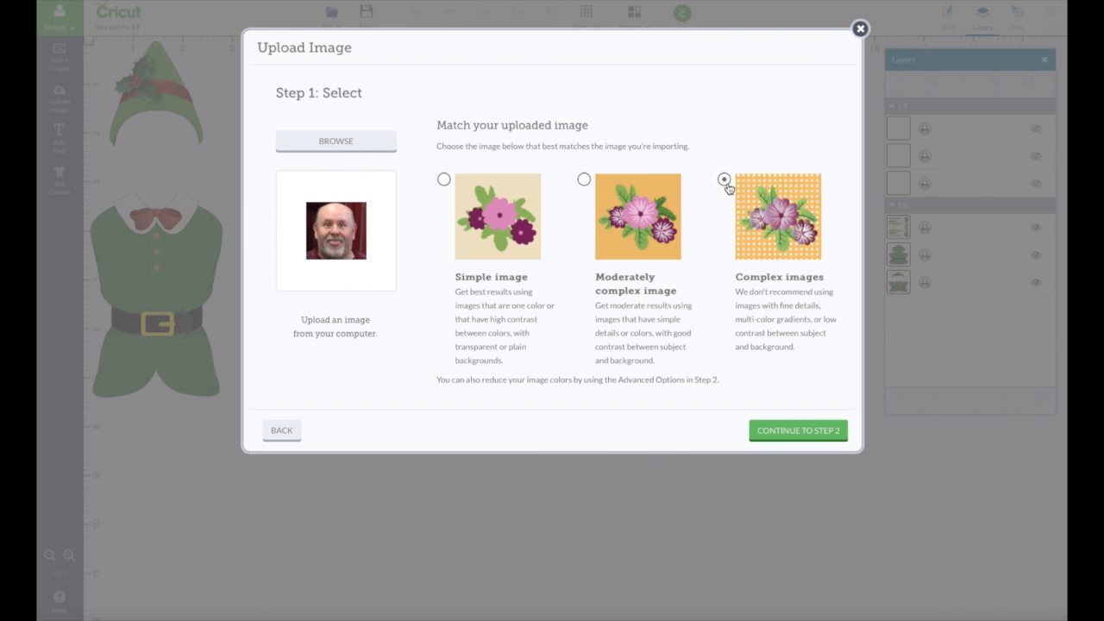
left_click(785, 441)
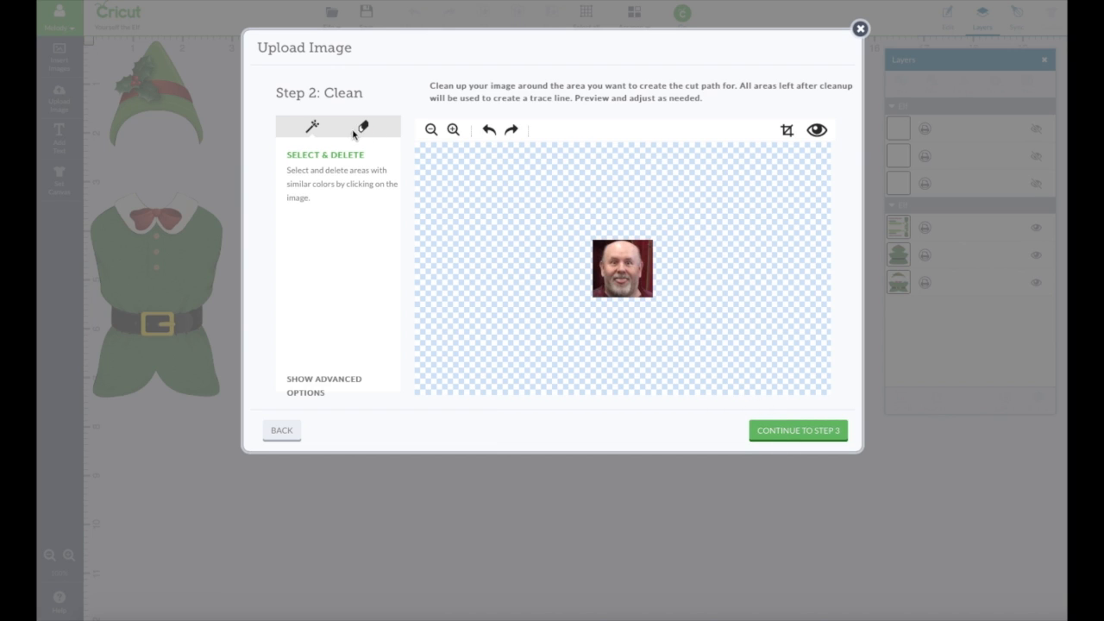
Erase the background and shoulders around the man's head with a small eraser.
left_click(454, 129)
left_click(454, 130)
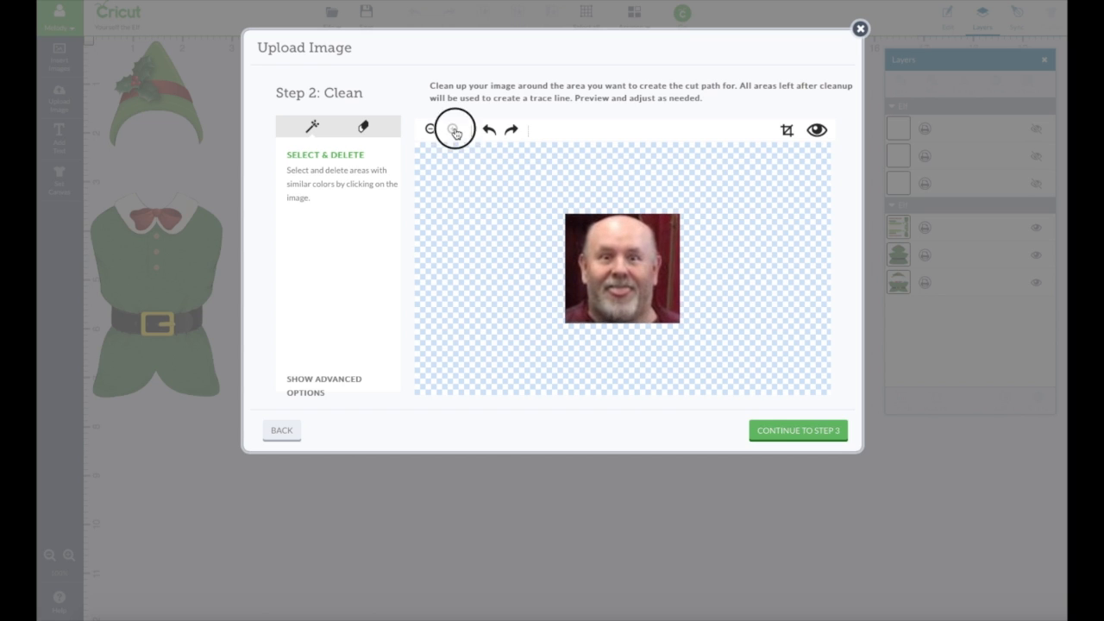
left_click(454, 129)
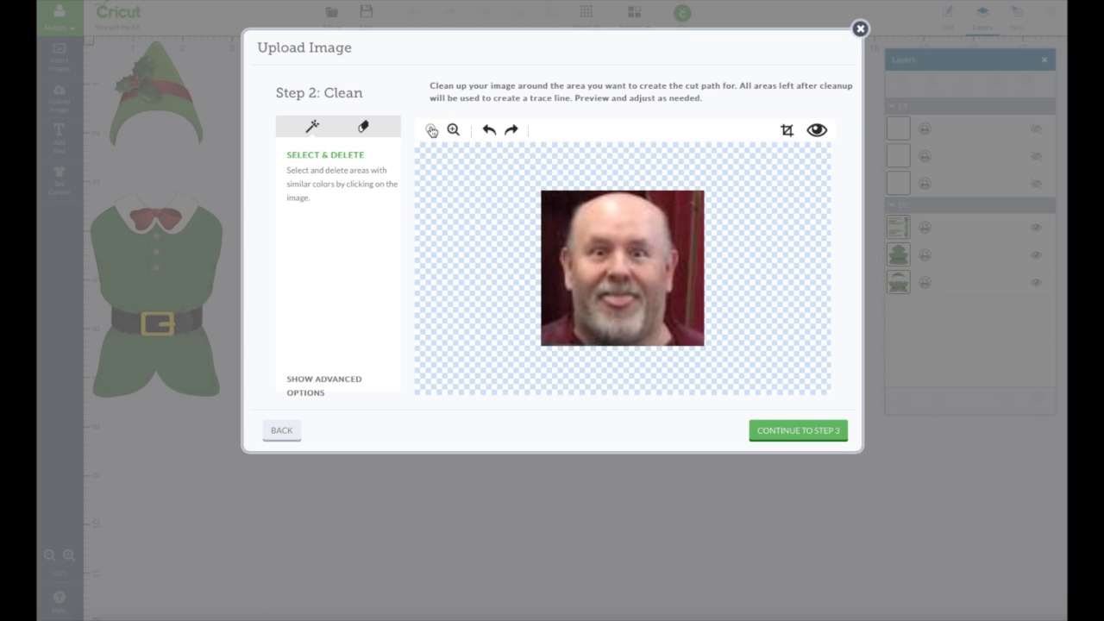
left_click(364, 126)
mouse_move(555, 185)
left_mouse_down()
mouse_move(543, 308)
mouse_move(573, 355)
mouse_move(668, 364)
mouse_move(699, 240)
mouse_move(689, 200)
mouse_move(626, 171)
mouse_move(717, 182)
left_mouse_up()
left_click_drag(315, 242, 309, 242)
mouse_move(535, 237)
left_mouse_down()
mouse_move(549, 245)
mouse_move(558, 296)
left_mouse_up()
left_click_drag(310, 241, 307, 242)
mouse_move(559, 234)
left_mouse_down()
mouse_move(568, 309)
mouse_move(603, 356)
left_mouse_up()
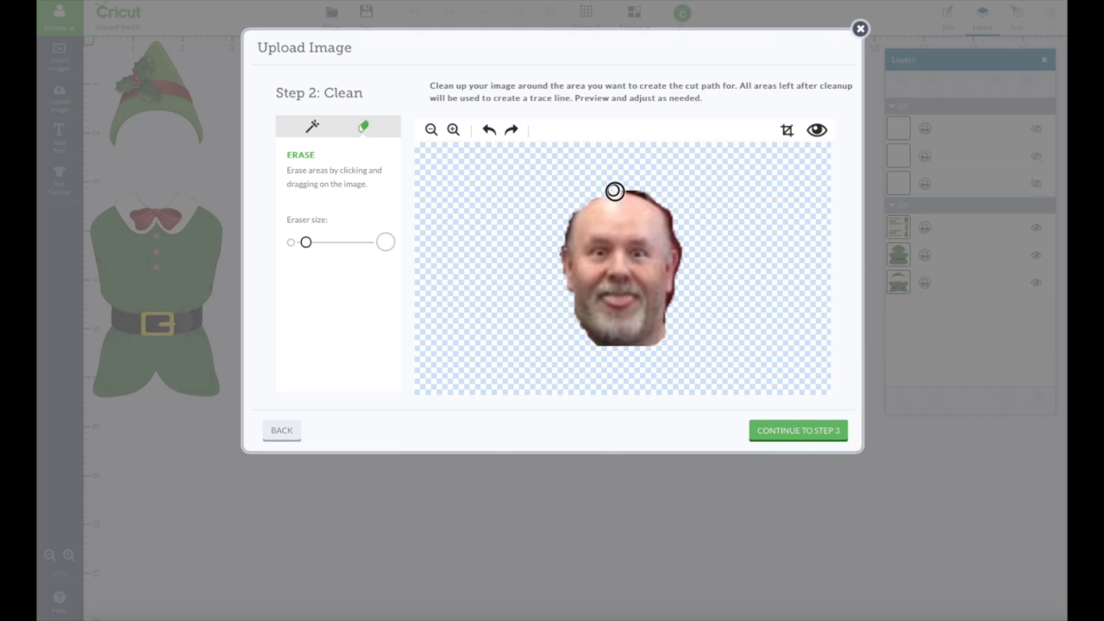
mouse_move(620, 191)
left_mouse_down()
mouse_move(684, 254)
mouse_move(670, 331)
mouse_move(679, 299)
mouse_move(667, 335)
mouse_move(650, 348)
mouse_move(670, 313)
mouse_move(641, 351)
mouse_move(596, 342)
mouse_move(572, 302)
mouse_move(616, 355)
left_mouse_up()
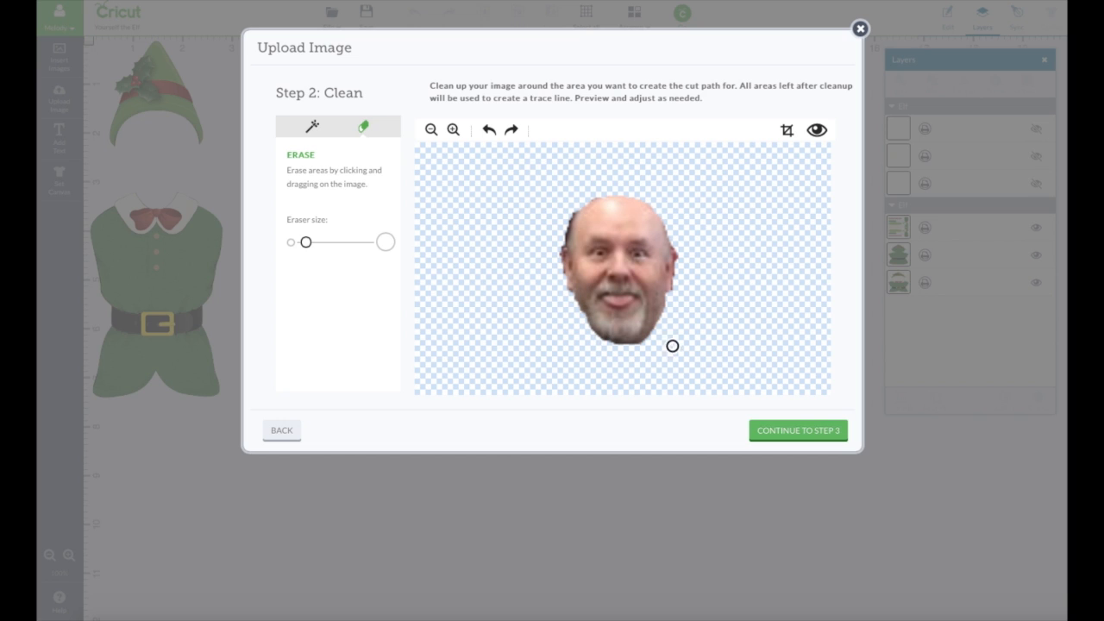
Undo the stray stroke beside the cheek and trim the edge along the top of the head.
mouse_move(669, 302)
left_mouse_down()
mouse_move(652, 345)
mouse_move(671, 303)
left_mouse_up()
left_click(489, 129)
mouse_move(598, 199)
left_mouse_down()
mouse_move(575, 212)
mouse_move(562, 241)
left_mouse_up()
left_click_drag(599, 197, 697, 221)
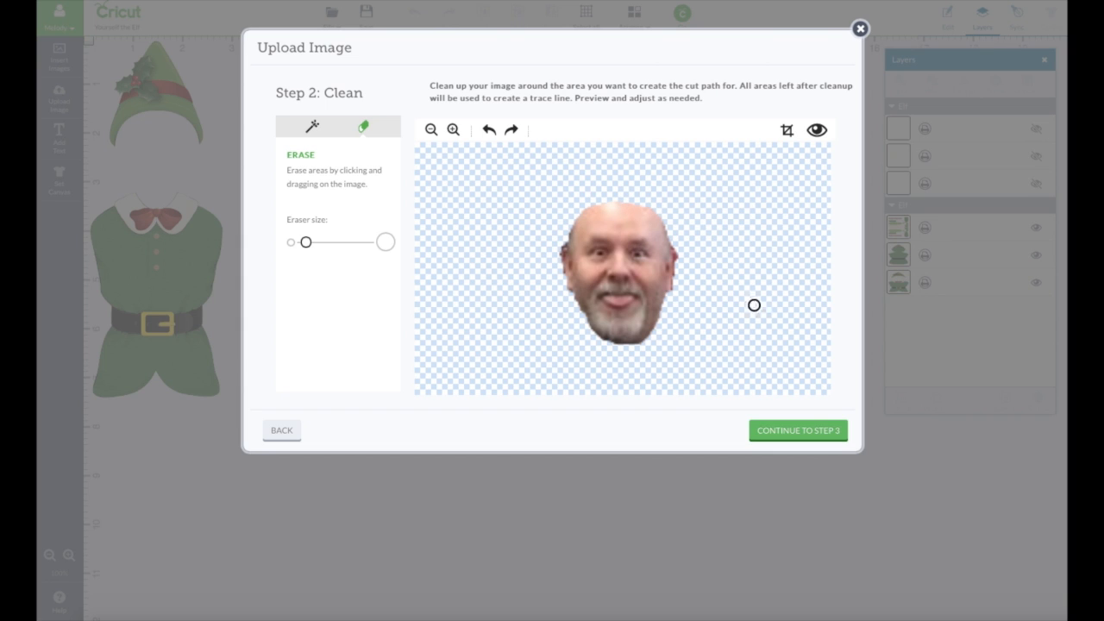
Preview the cut outline and clean up the remaining rough edges around the chin and ears.
left_click(820, 132)
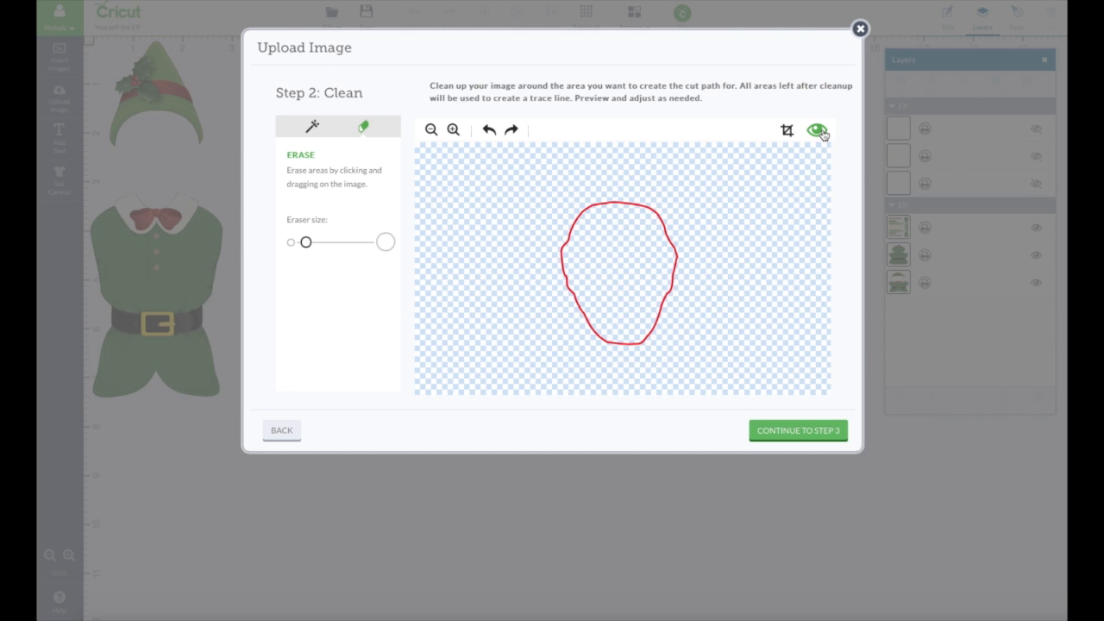
left_click(820, 132)
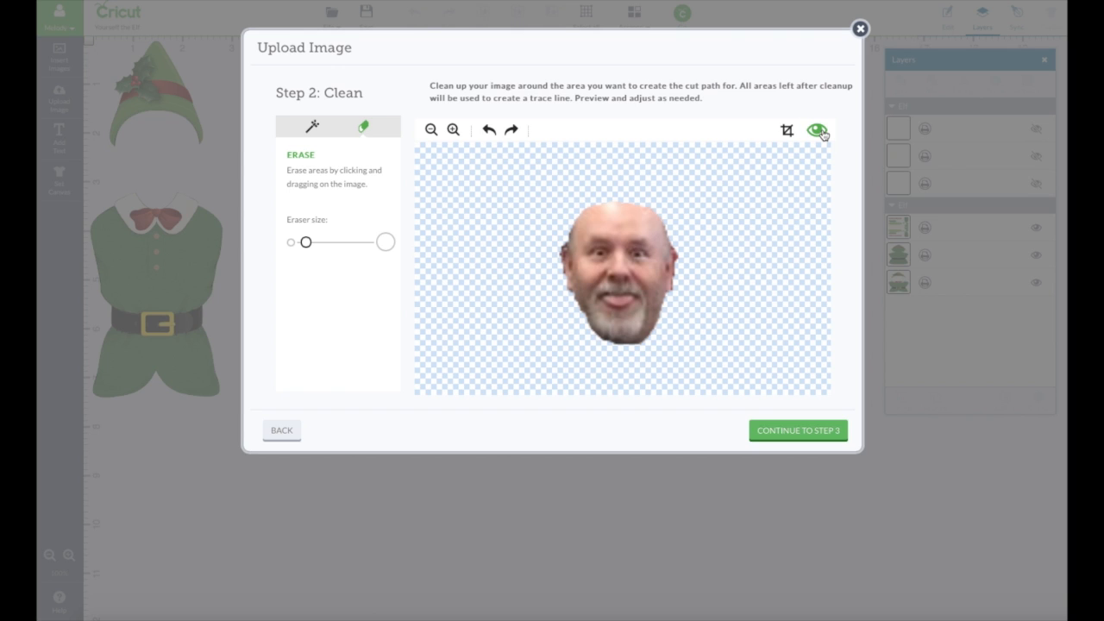
mouse_move(644, 343)
left_mouse_down()
mouse_move(596, 339)
mouse_move(609, 348)
mouse_move(633, 348)
mouse_move(593, 340)
mouse_move(580, 322)
mouse_move(667, 307)
mouse_move(652, 342)
mouse_move(680, 260)
mouse_move(723, 308)
left_mouse_up()
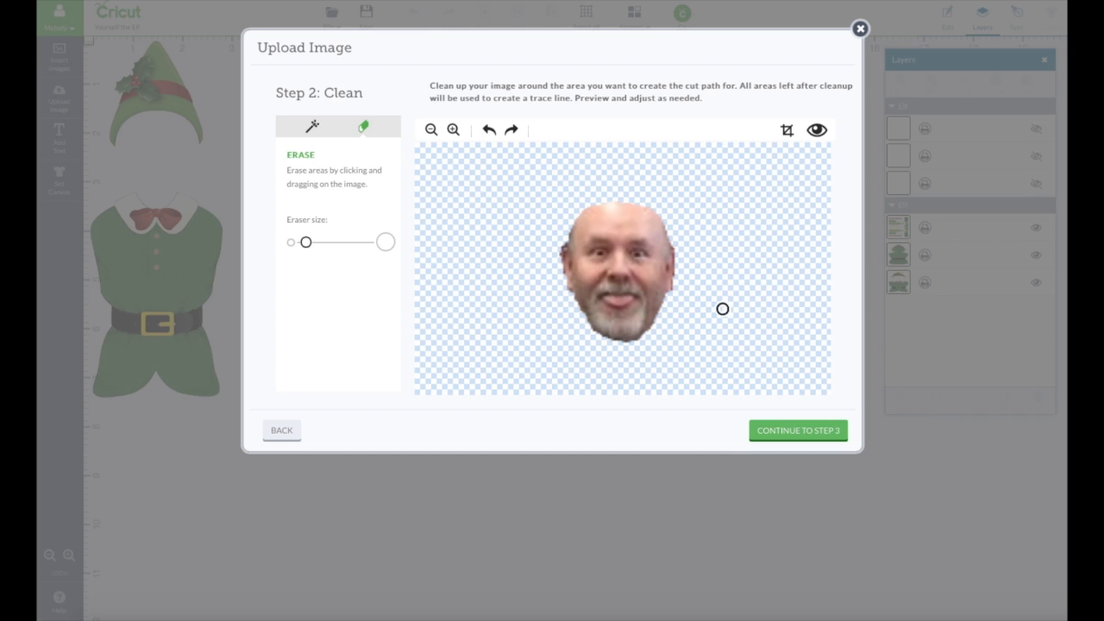
left_click_drag(564, 242, 562, 285)
left_click(489, 131)
left_click(490, 132)
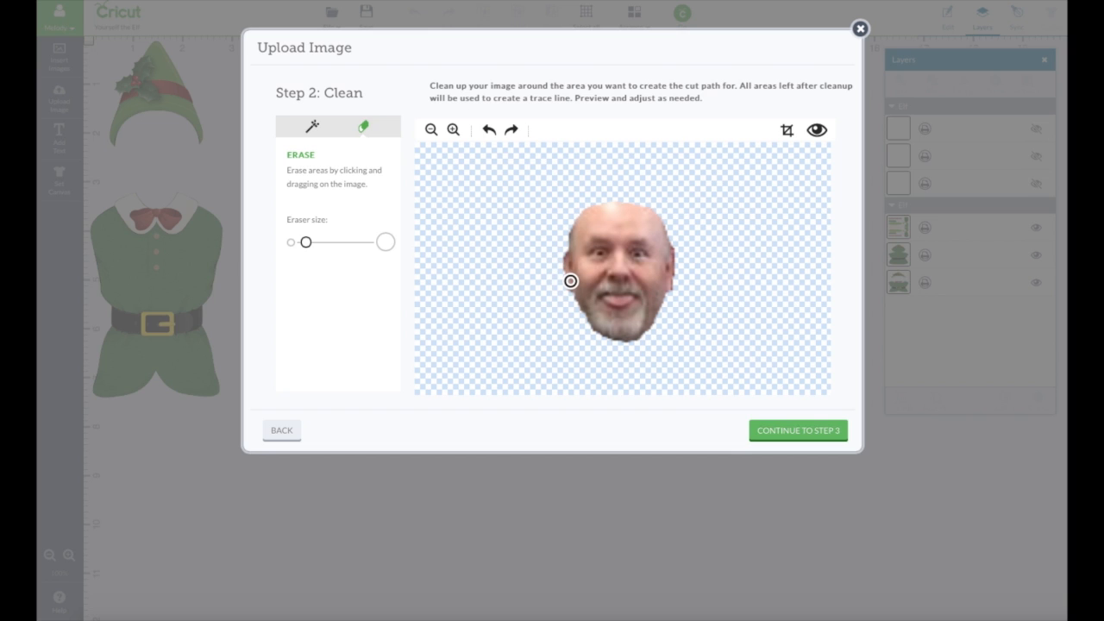
Save the cleaned face image with the person's first name as its tag and insert it onto the canvas.
left_click(785, 442)
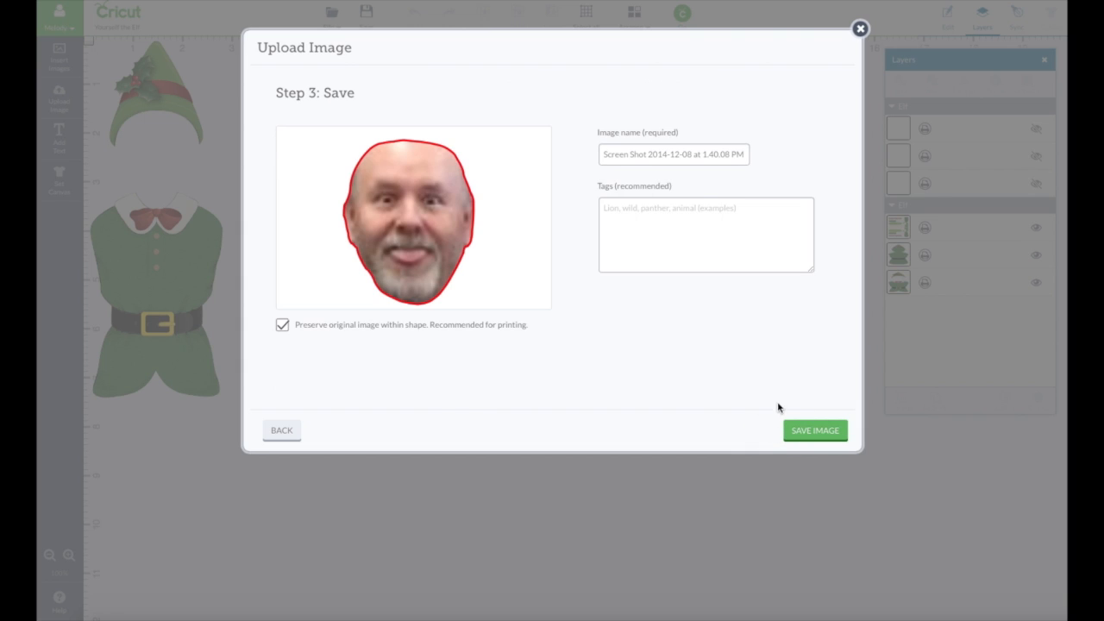
left_click(668, 215)
type("george")
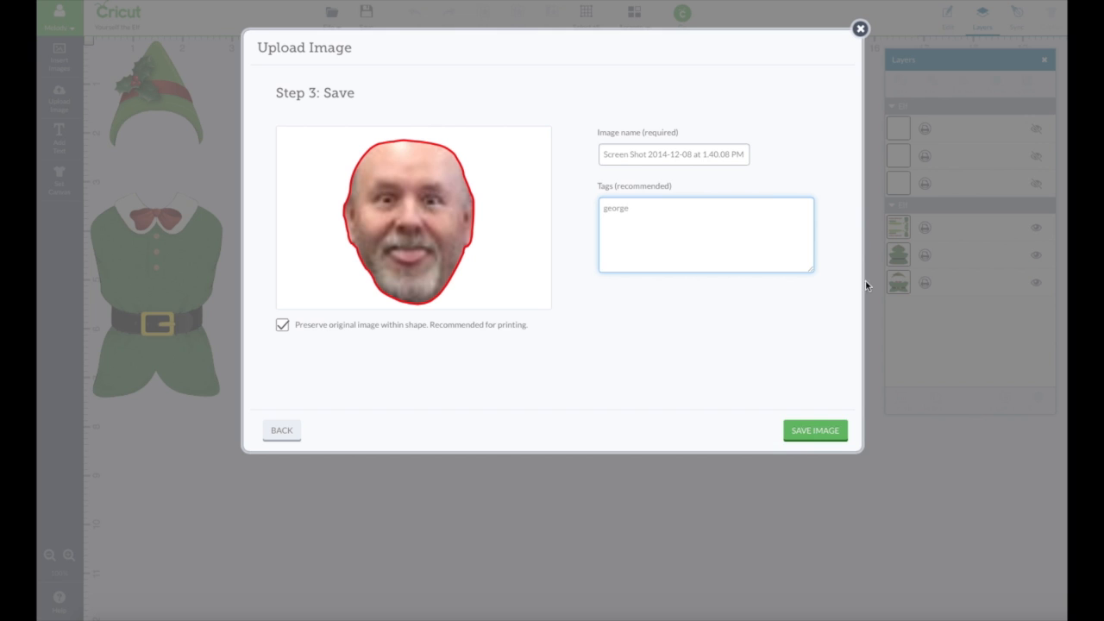
left_click(803, 433)
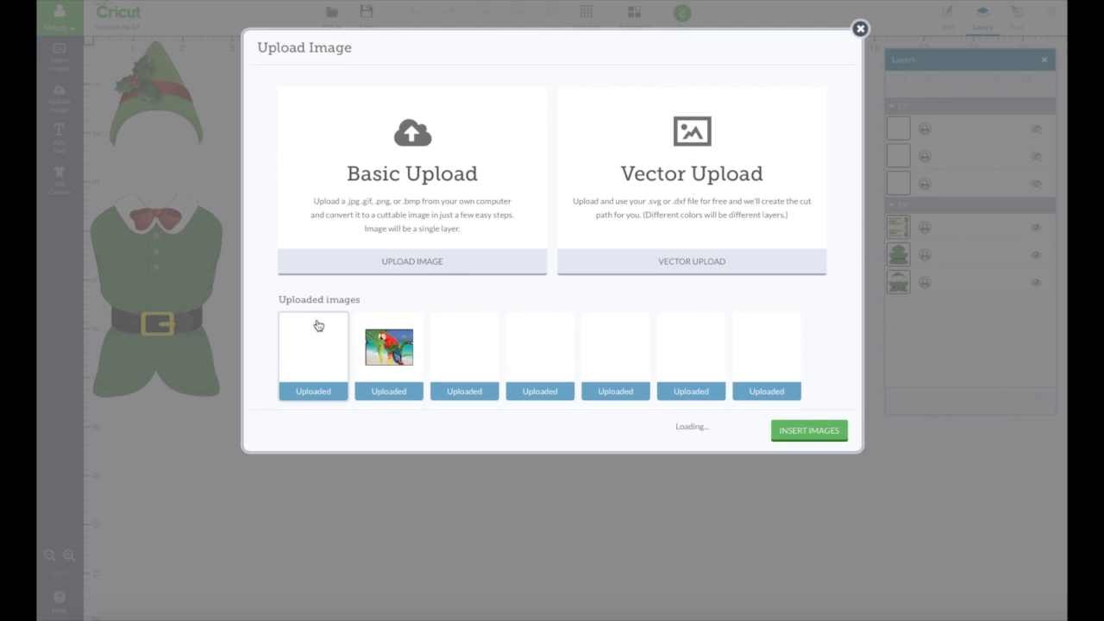
left_click(319, 326)
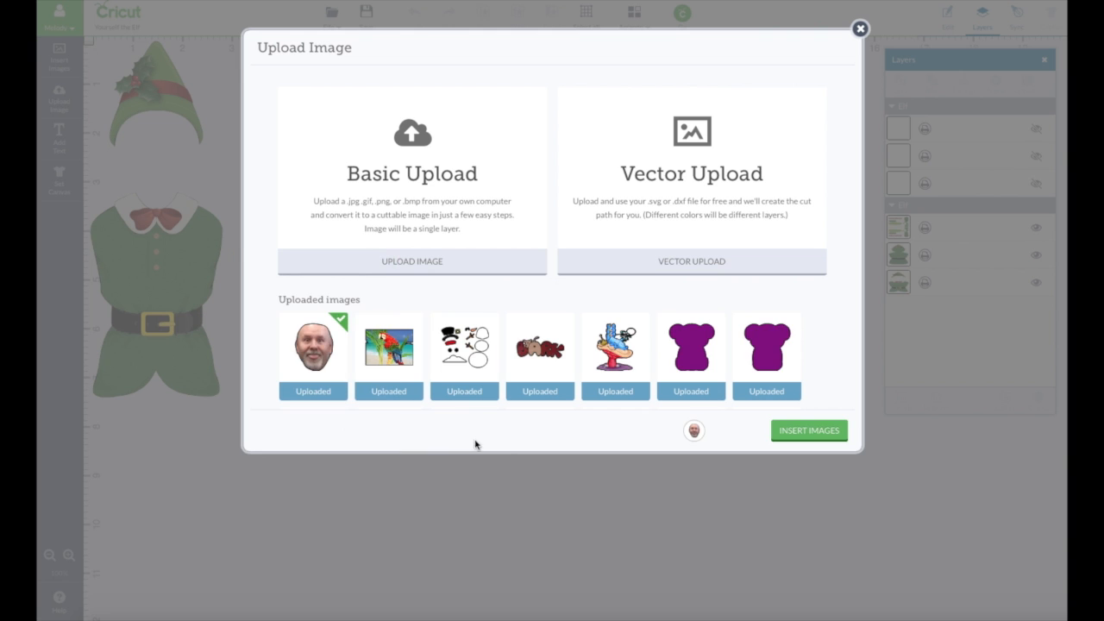
left_click(829, 437)
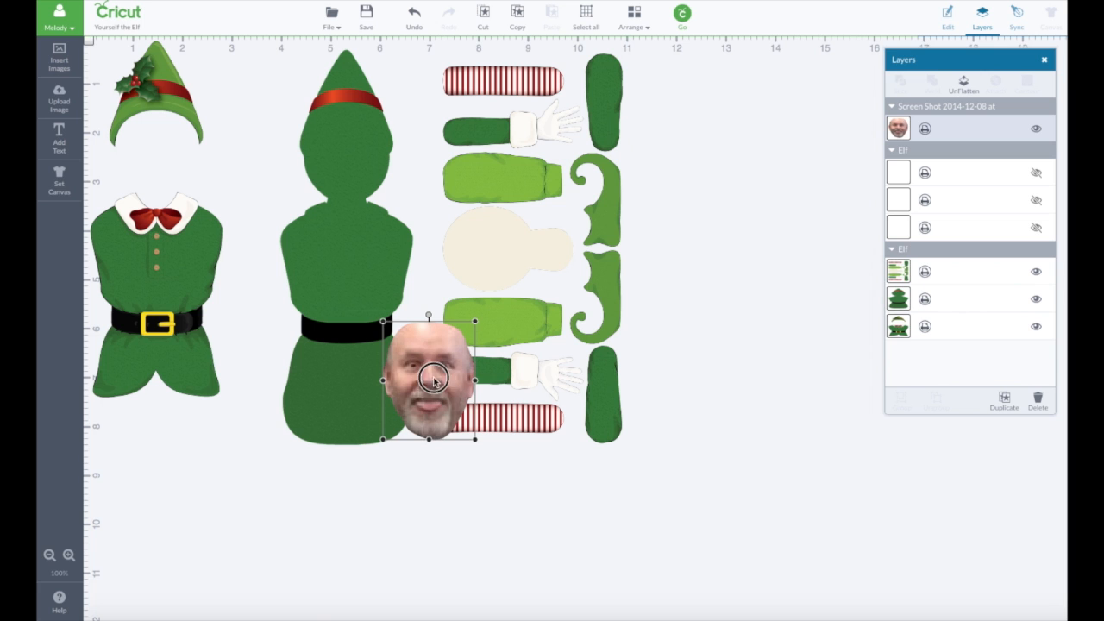
Place the face between the front elf's hat and collar and send it to the back.
left_click_drag(432, 379, 183, 180)
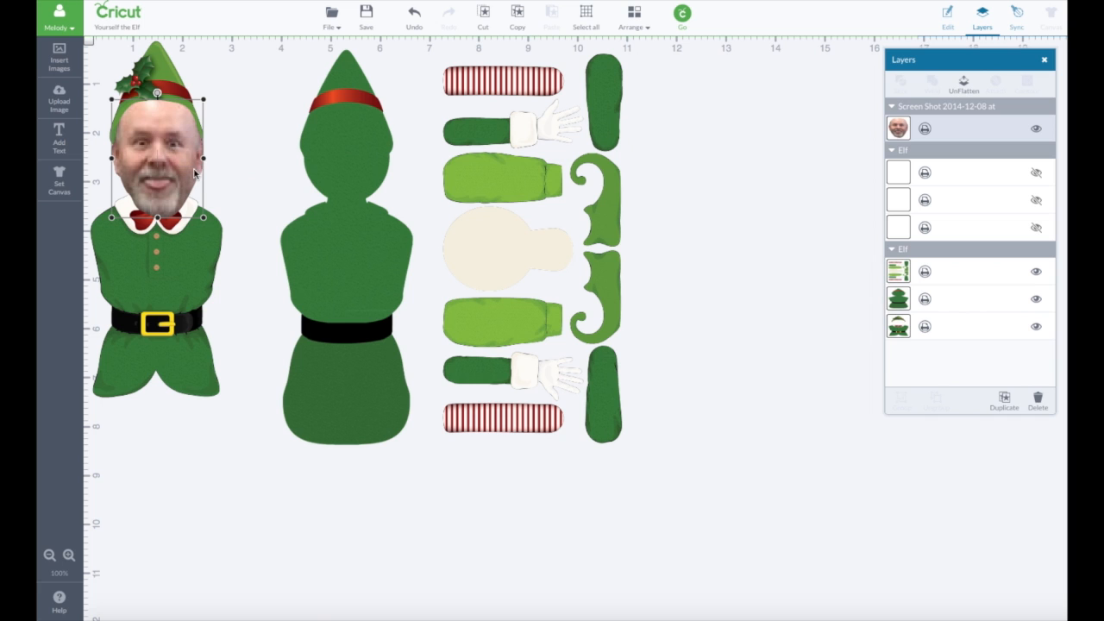
left_click(643, 19)
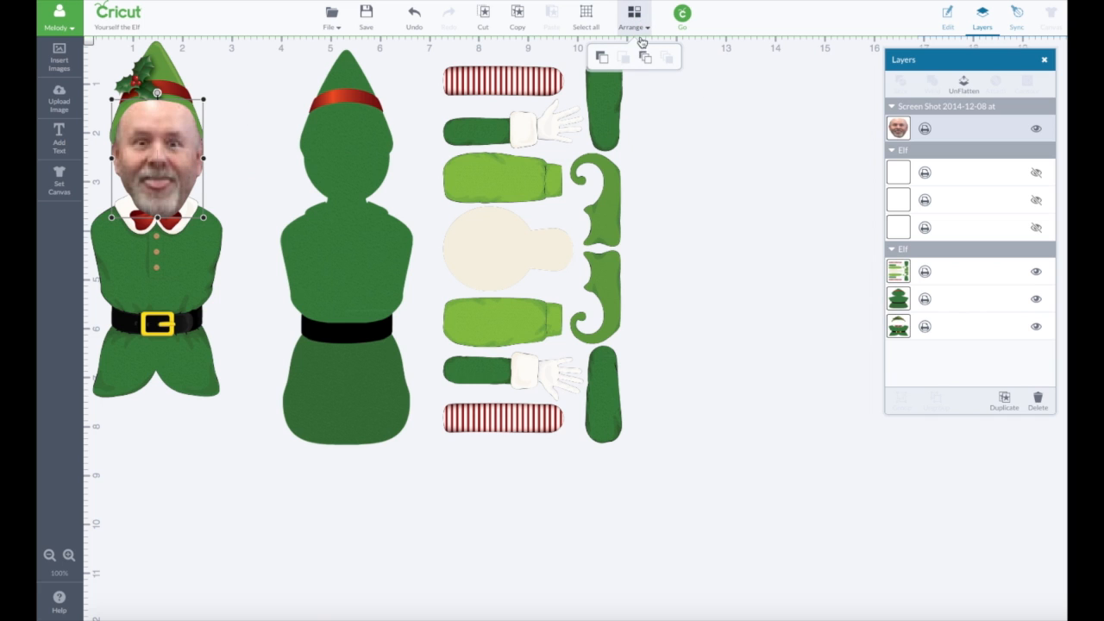
left_click(645, 57)
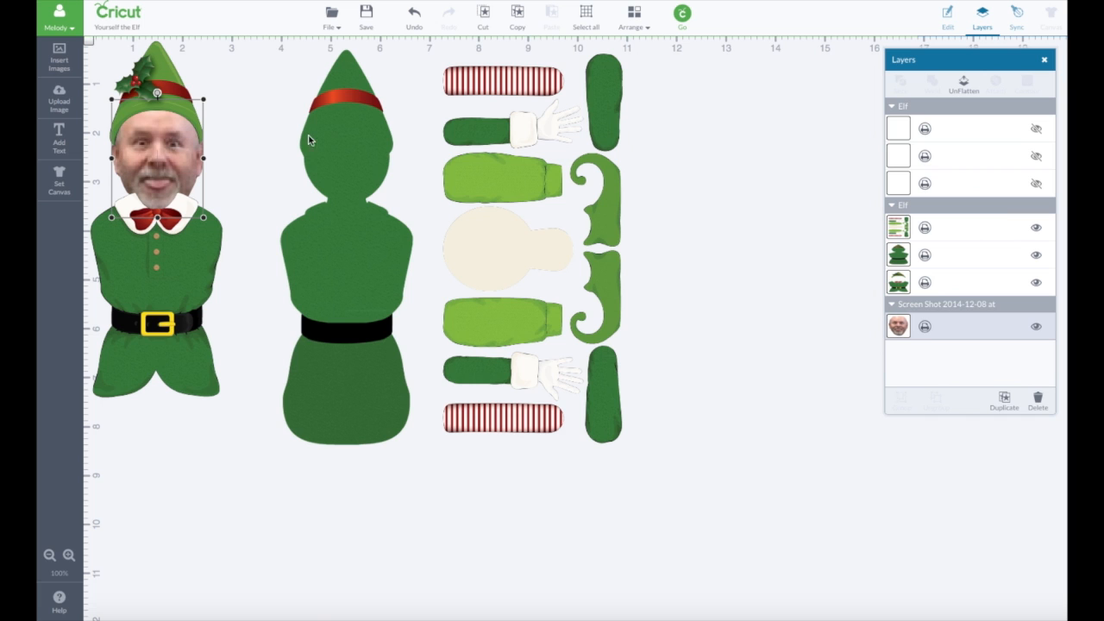
Shrink the face slightly to fit the hat opening and nudge the front elf piece over it.
left_click_drag(205, 216, 196, 208)
left_click(180, 169)
left_click_drag(179, 168, 177, 170)
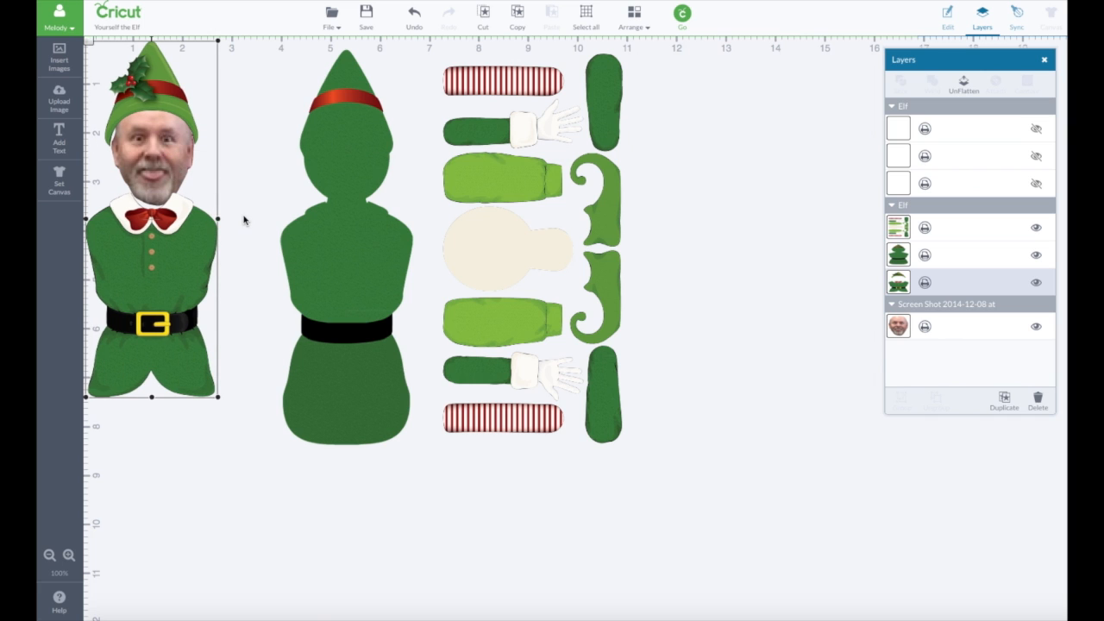
Slide the front elf piece sideways off the face and select the face image.
left_click(248, 193)
left_click(171, 171)
left_click_drag(171, 170, 234, 166)
left_click(152, 166)
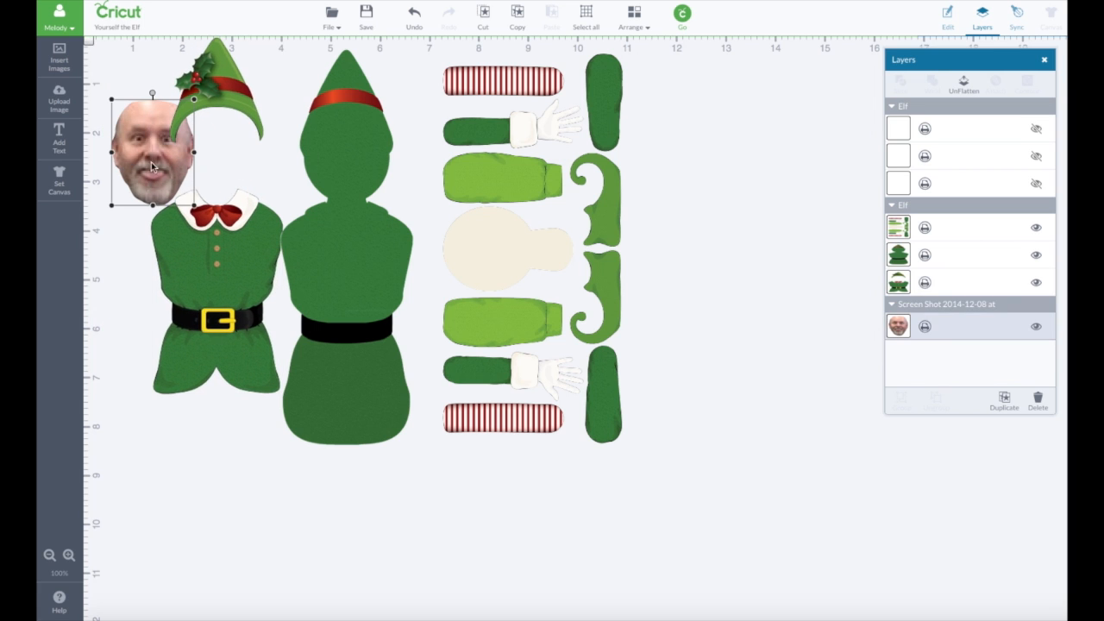
Enlarge the face slightly and position it beneath the front elf's hat and above the collar.
left_click_drag(194, 206, 198, 210)
left_click_drag(159, 175, 233, 158)
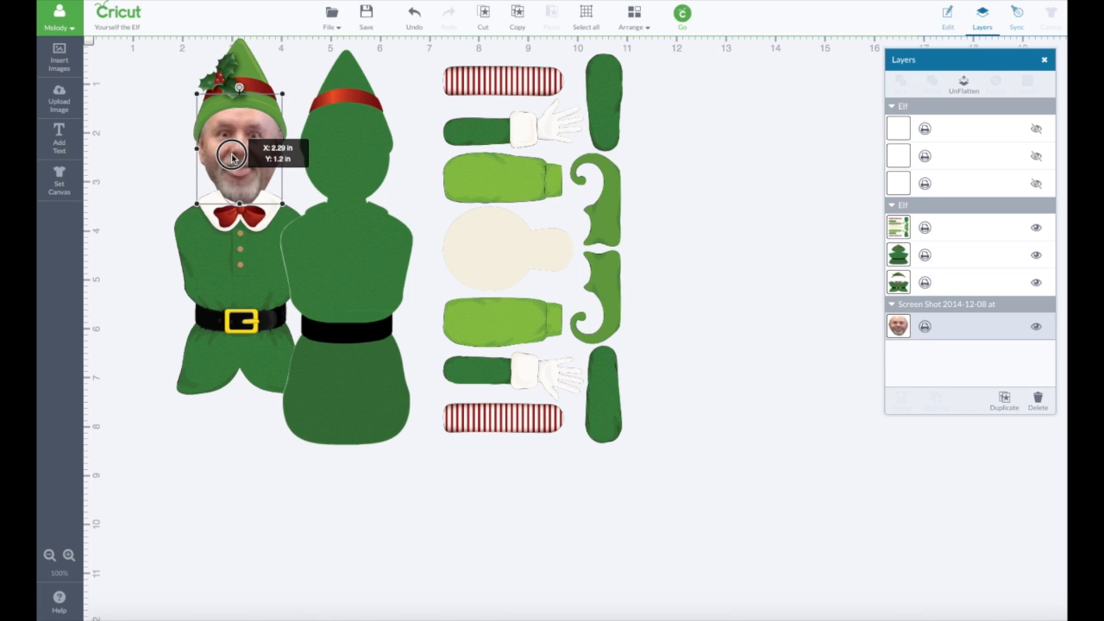
left_click_drag(233, 158, 233, 158)
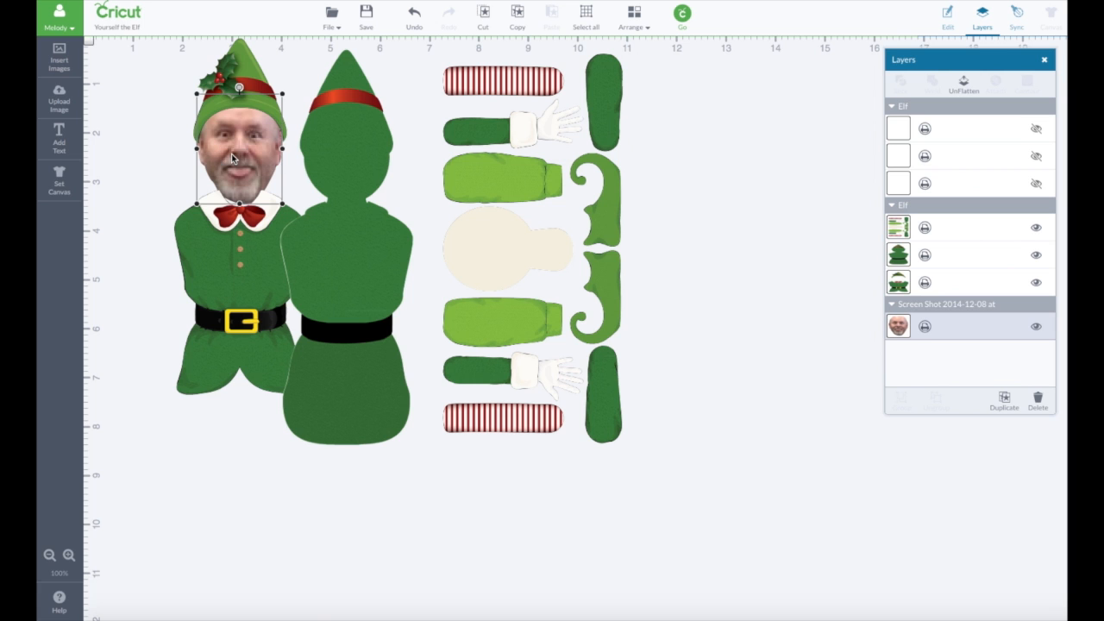
Shift the front elf piece clear of the back body piece and refit the face under its hat.
left_click(143, 196)
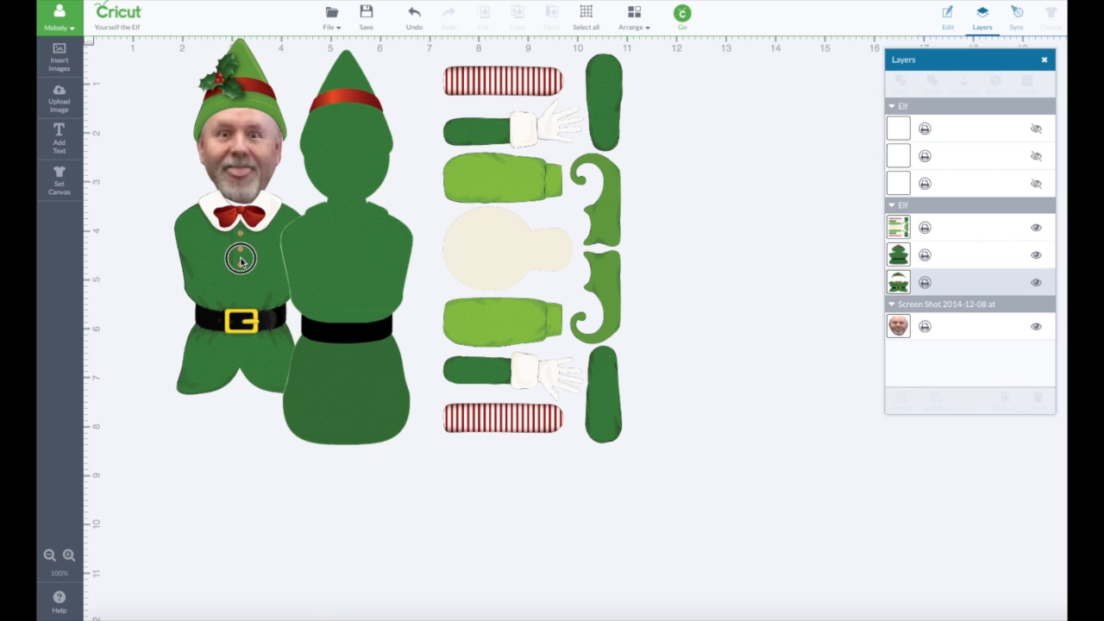
left_click_drag(233, 160, 195, 154)
left_click(268, 146)
left_click_drag(283, 203, 225, 185)
left_click(266, 215)
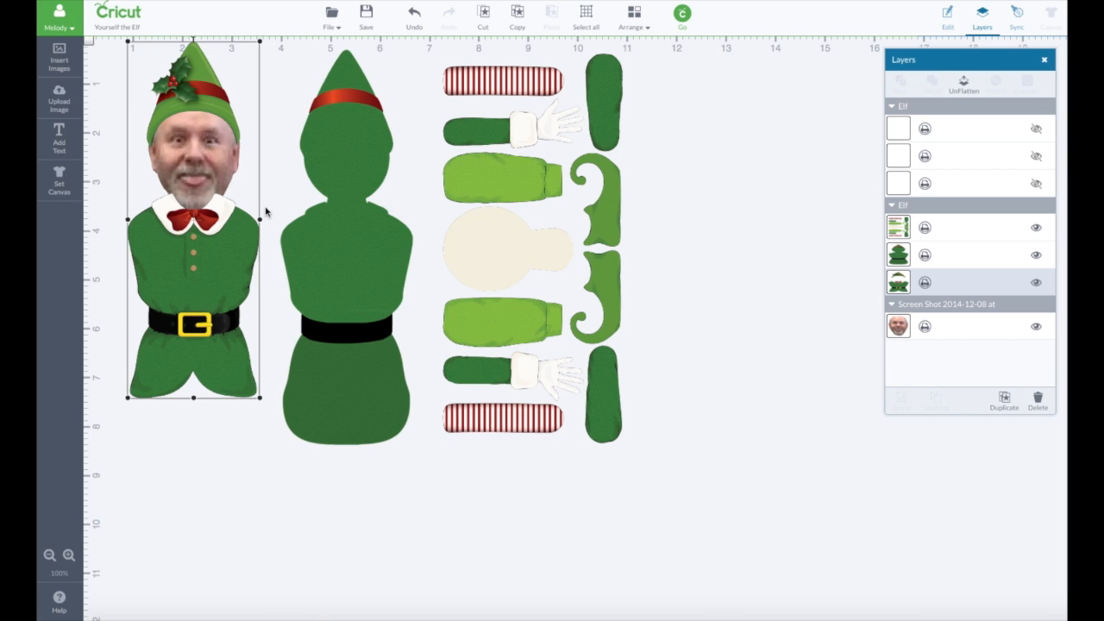
Place the face over the head of the back body piece and bring the front elf piece to the front of the layers.
left_click(266, 210)
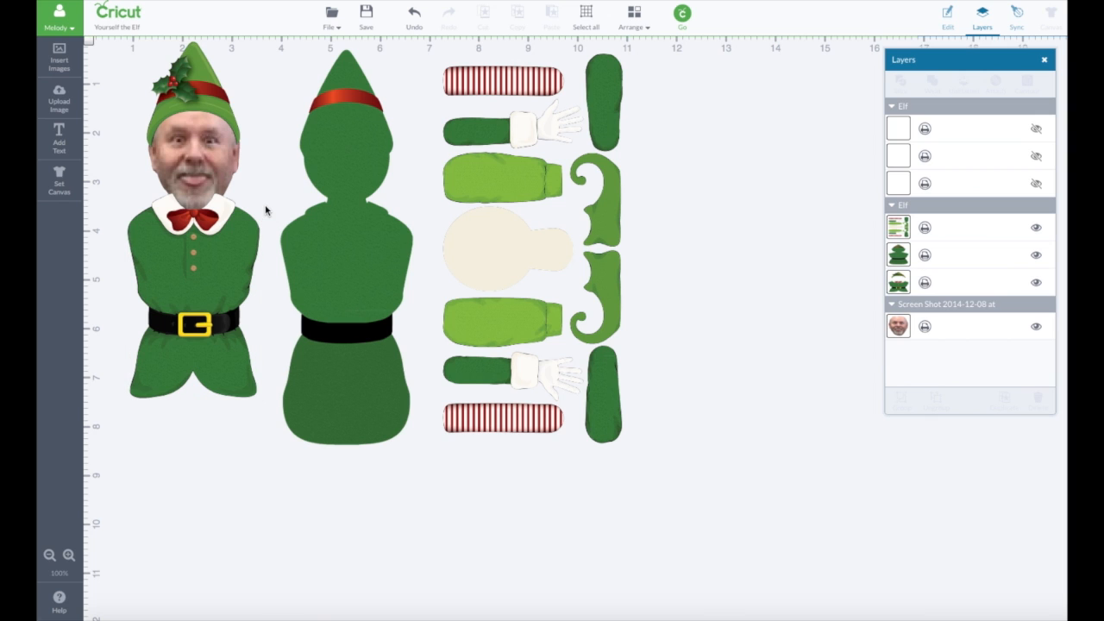
left_click(183, 156)
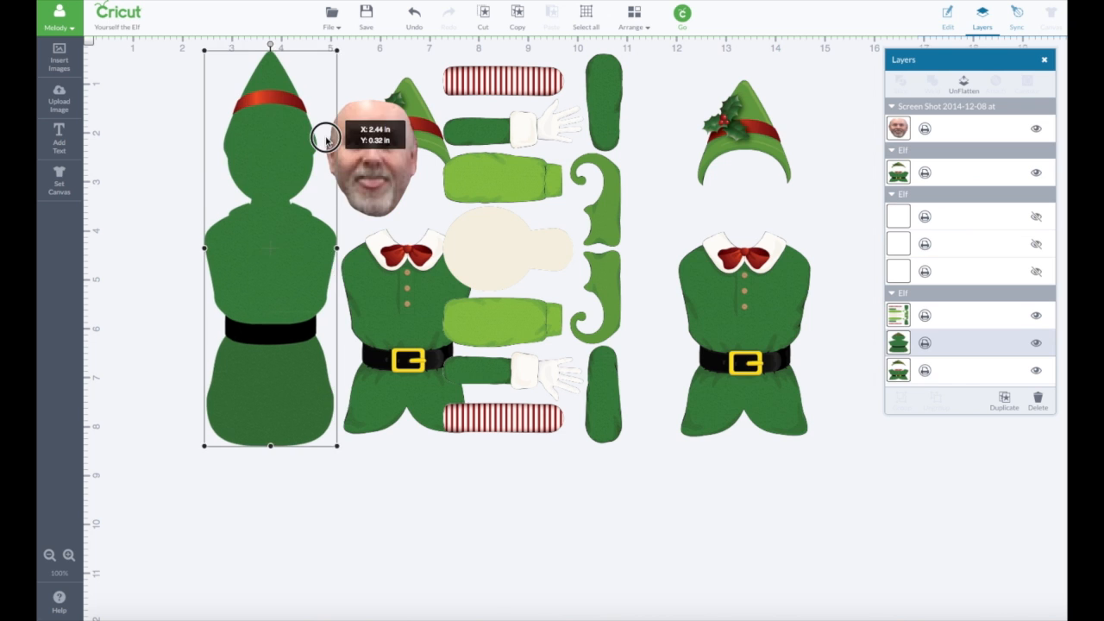
left_click_drag(321, 146, 286, 163)
left_click(394, 138)
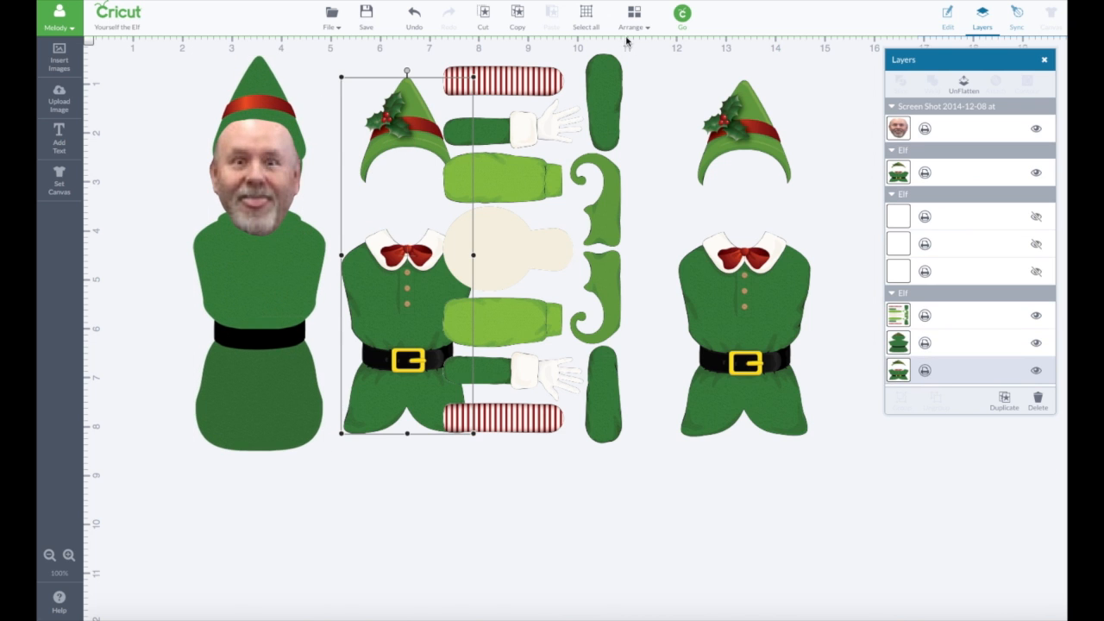
left_click(645, 33)
left_click(666, 57)
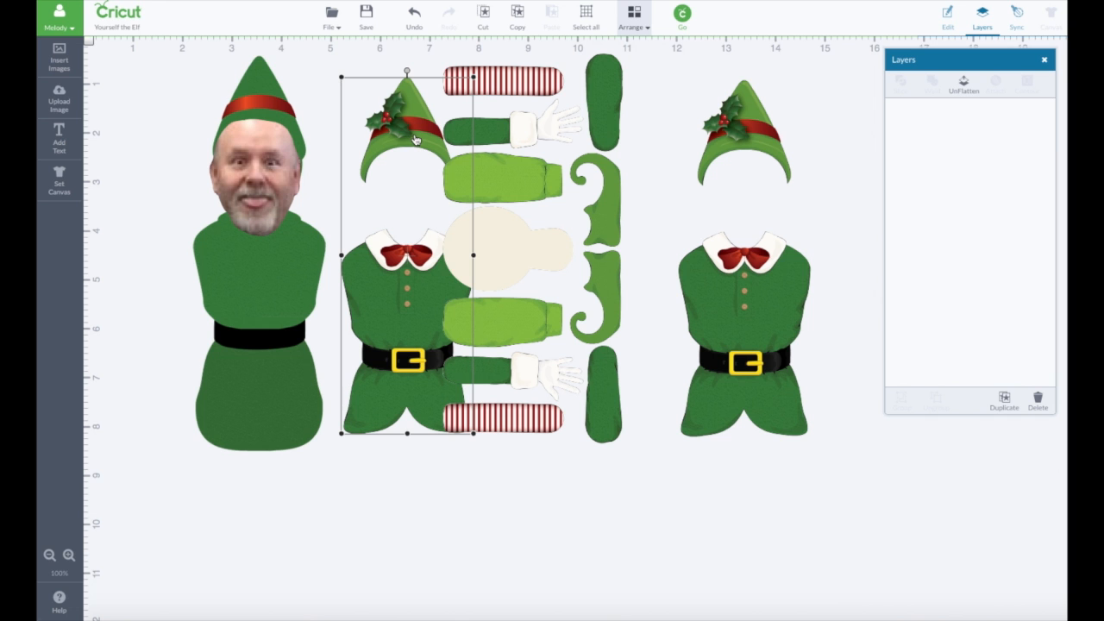
Adjust the face's position on the back body piece and lay the front elf piece over it, aligned with the body.
left_click_drag(415, 139, 488, 141)
left_click_drag(250, 136, 273, 156)
left_click_drag(488, 149, 275, 120)
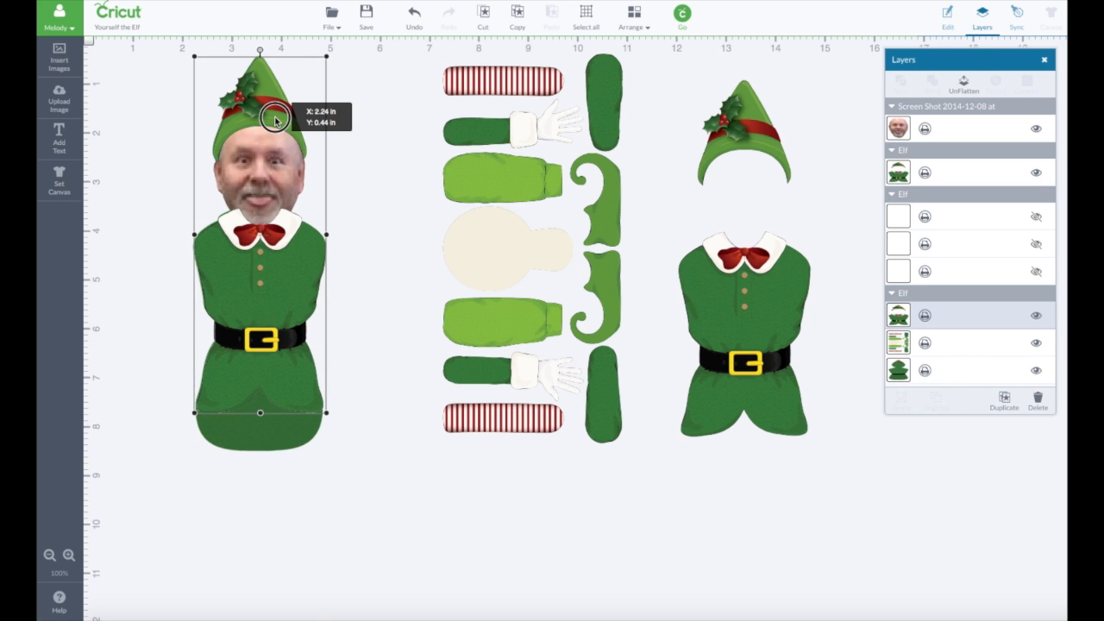
mouse_move(275, 120)
left_mouse_down()
mouse_move(274, 137)
mouse_move(273, 120)
left_mouse_up()
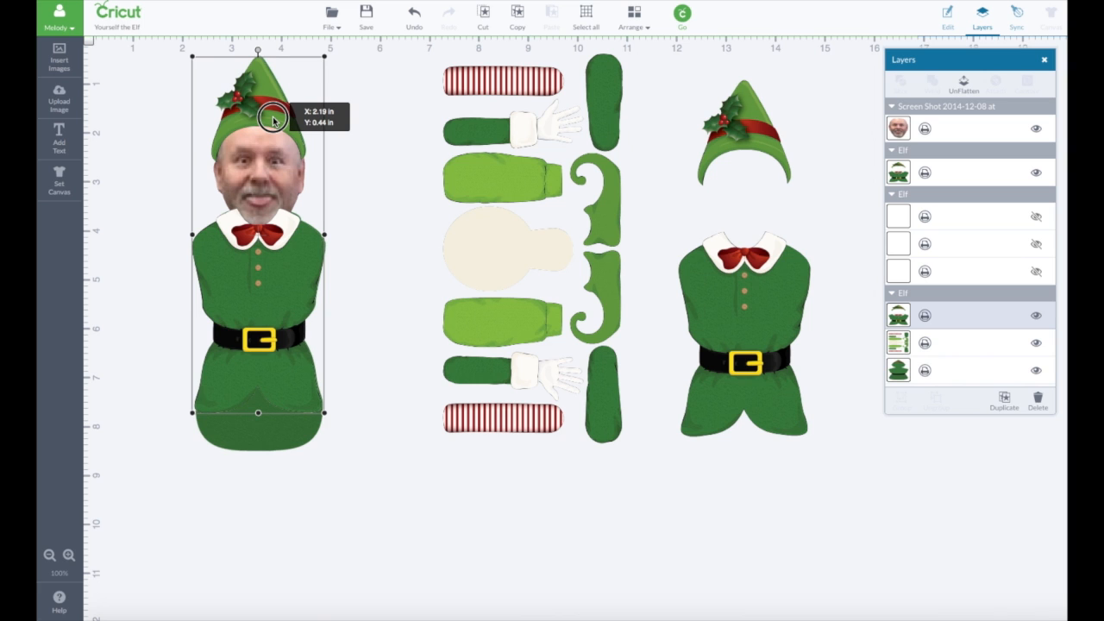
Shift the front elf piece aside, nudge the face slightly higher on the back body, and realign the front piece over it.
left_click_drag(272, 120, 210, 147)
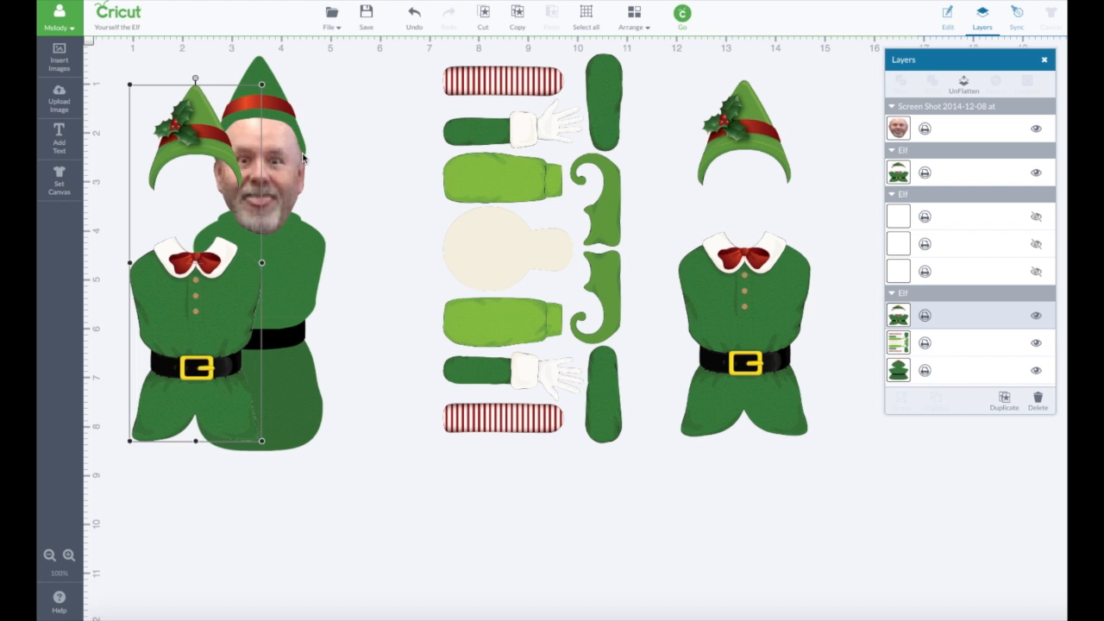
left_click_drag(303, 158, 296, 149)
left_click_drag(193, 134, 255, 108)
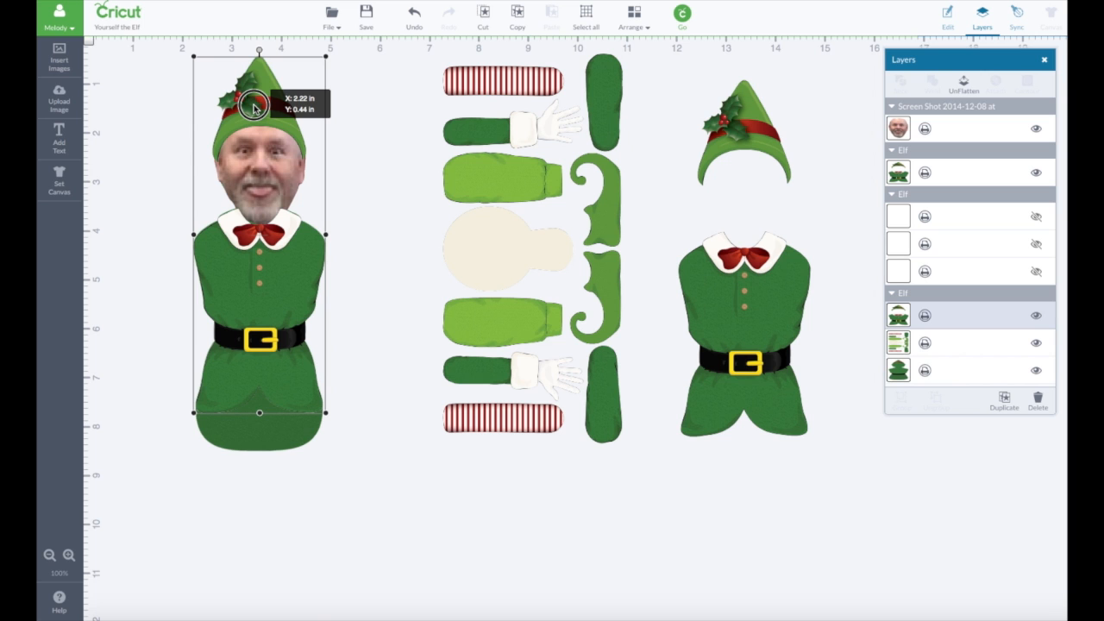
Move the front elf piece clear of the body and flatten the face and back body piece into one printable layer.
left_click_drag(255, 108, 492, 126)
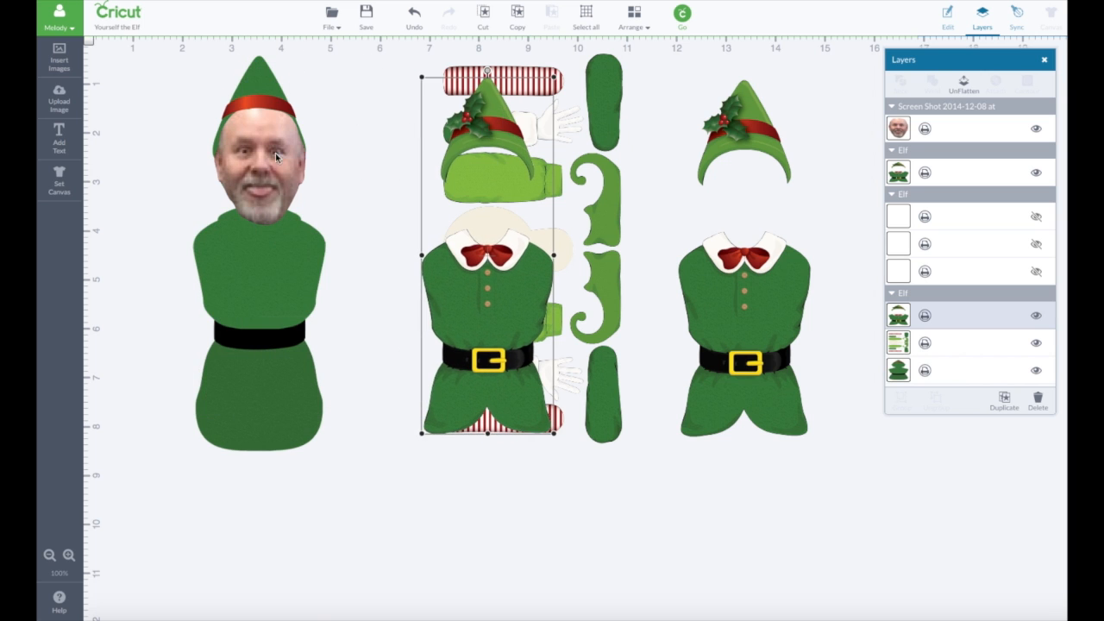
left_click(260, 158)
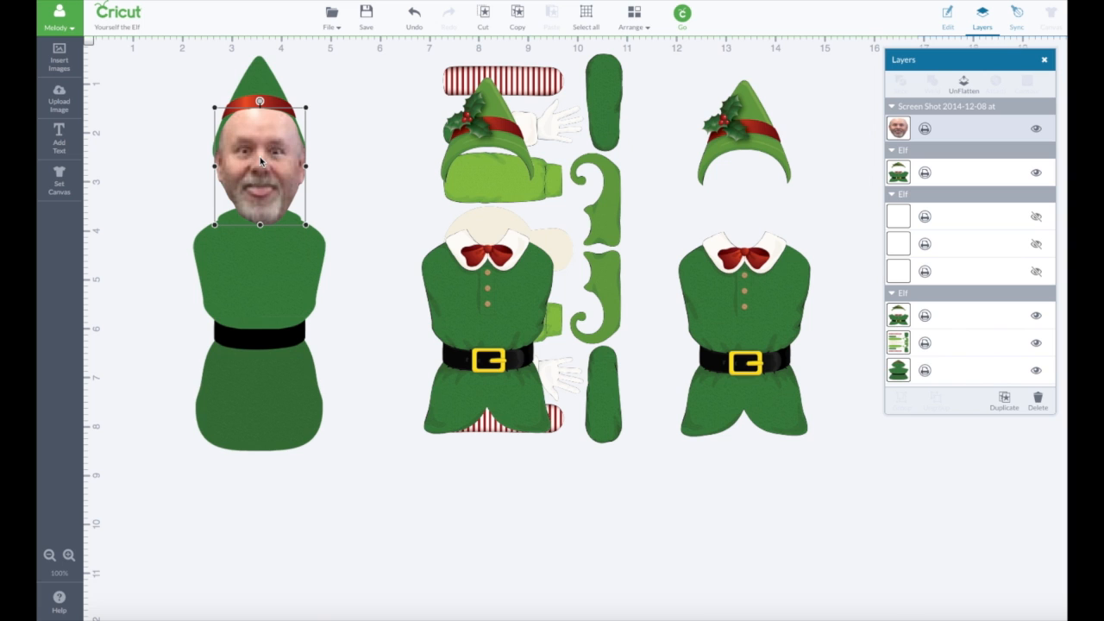
left_click(202, 64)
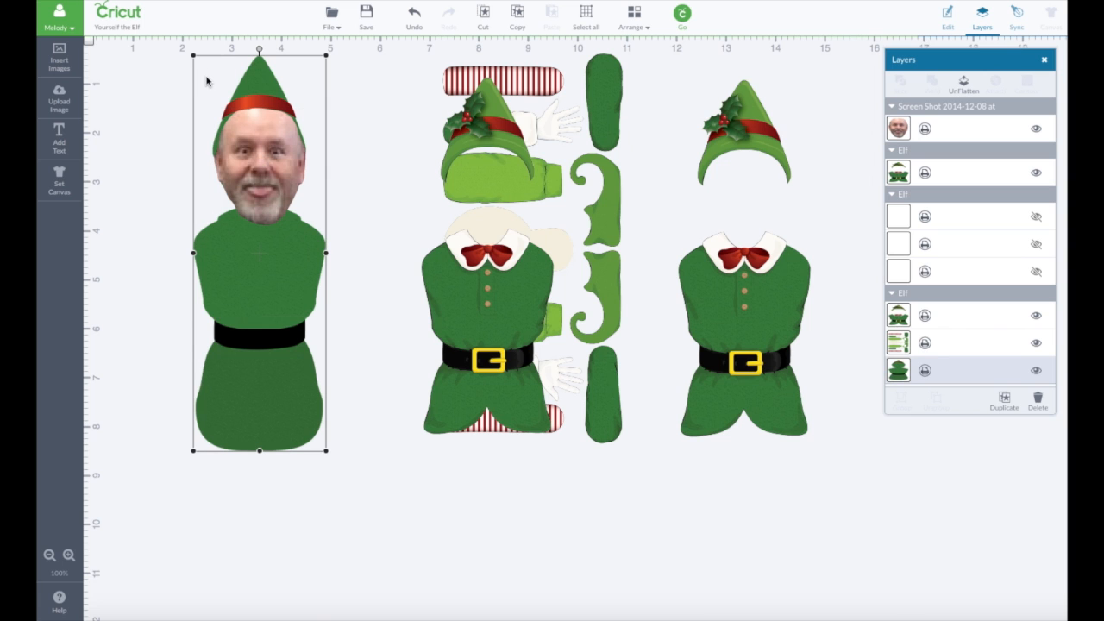
left_click(166, 72)
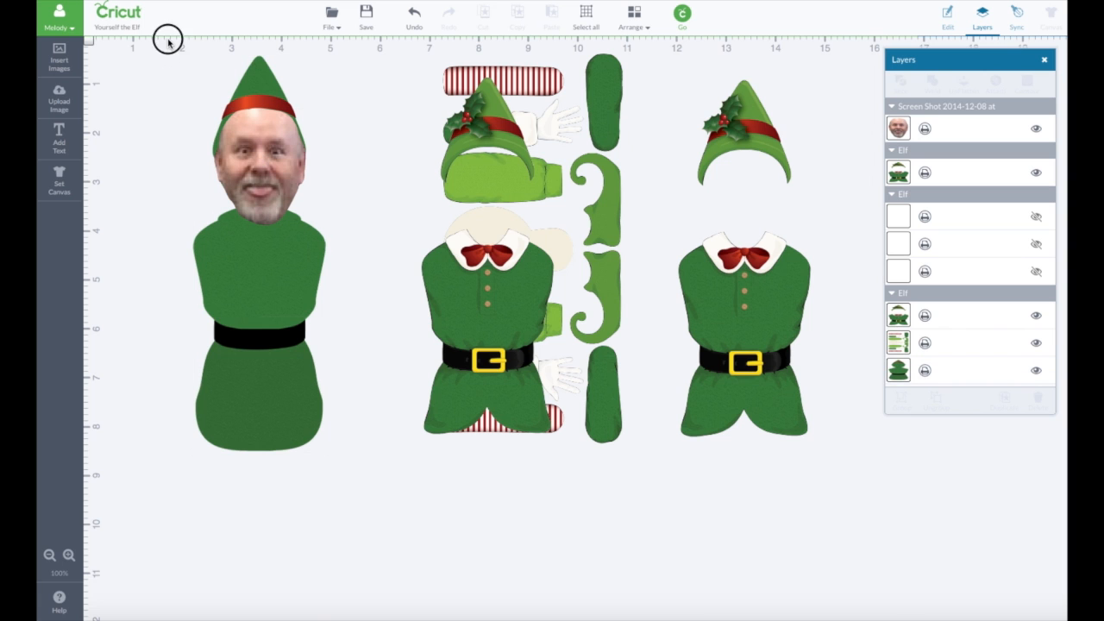
left_click_drag(168, 41, 357, 482)
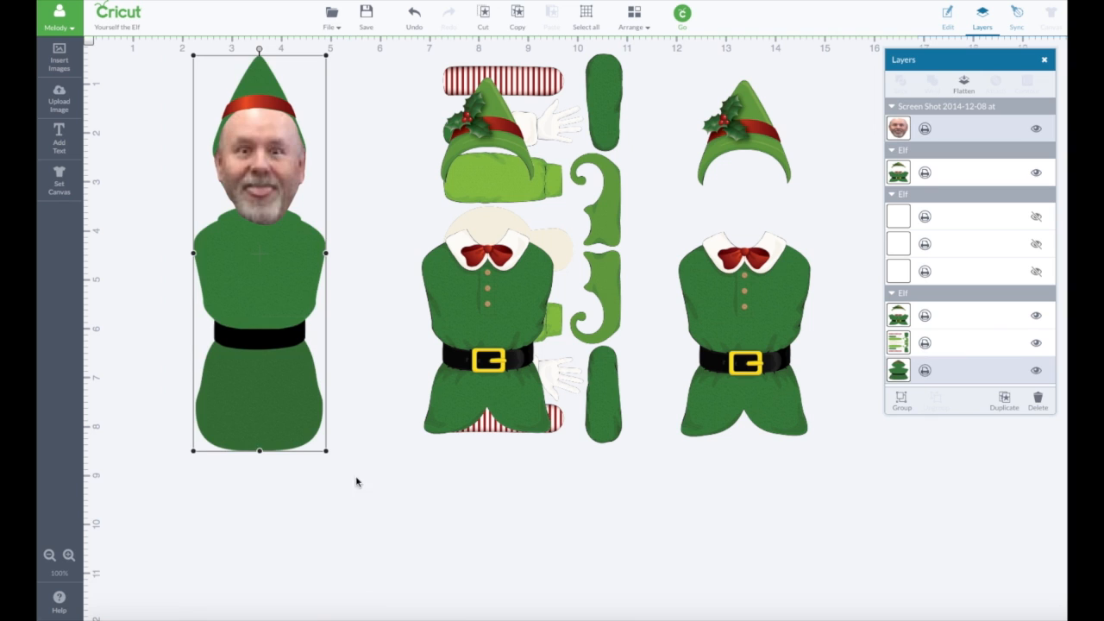
left_click(967, 86)
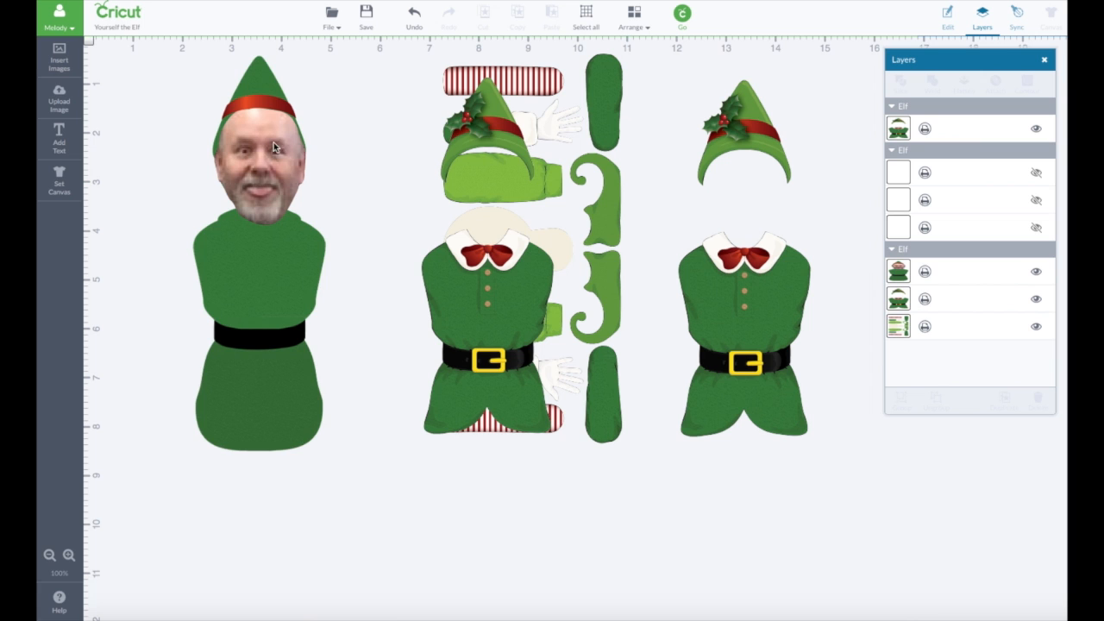
Position the front elf piece over the flattened body and bring it to the front of the layers.
left_click_drag(275, 147, 295, 153)
left_click_drag(489, 140, 288, 131)
left_click(629, 19)
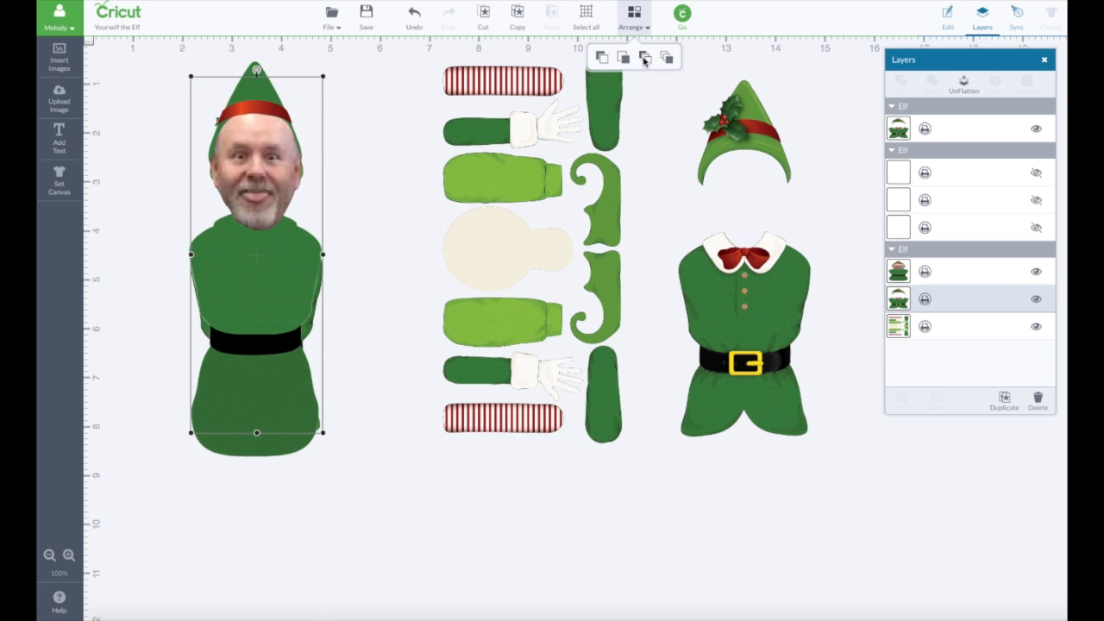
left_click(665, 55)
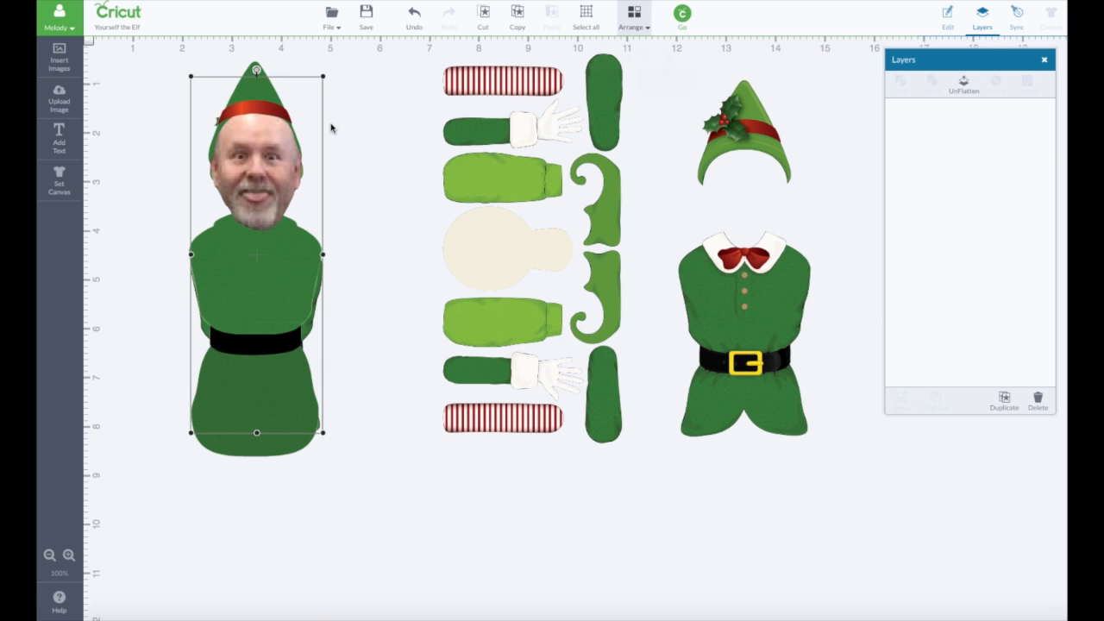
left_click_drag(259, 132, 298, 121)
Duplicate the spare front elf piece and delete the copy.
left_click(748, 136)
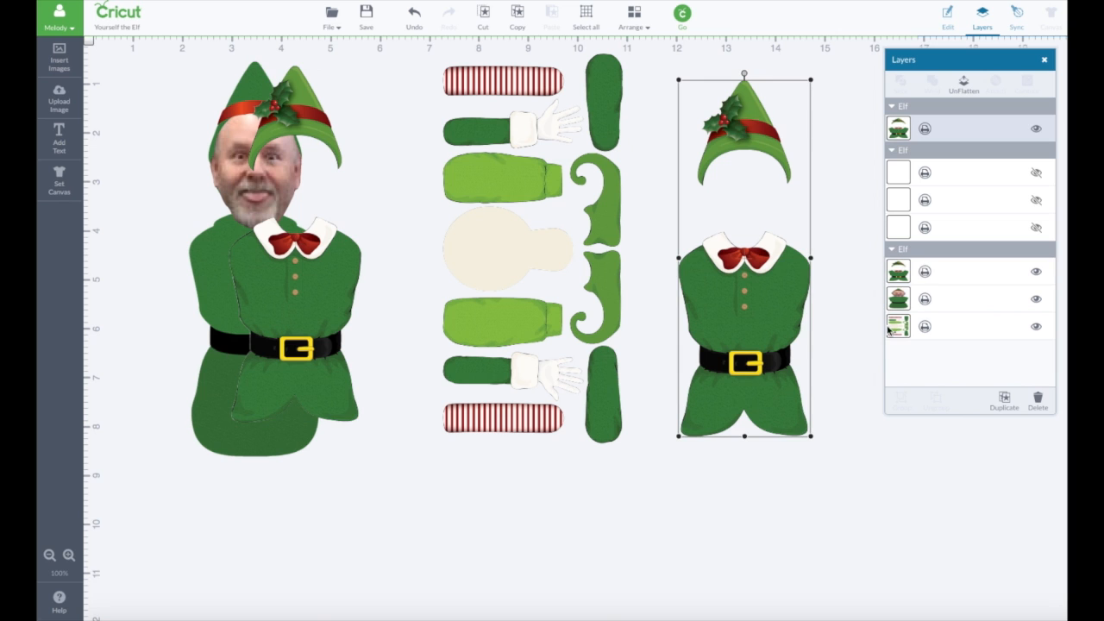
left_click(1004, 401)
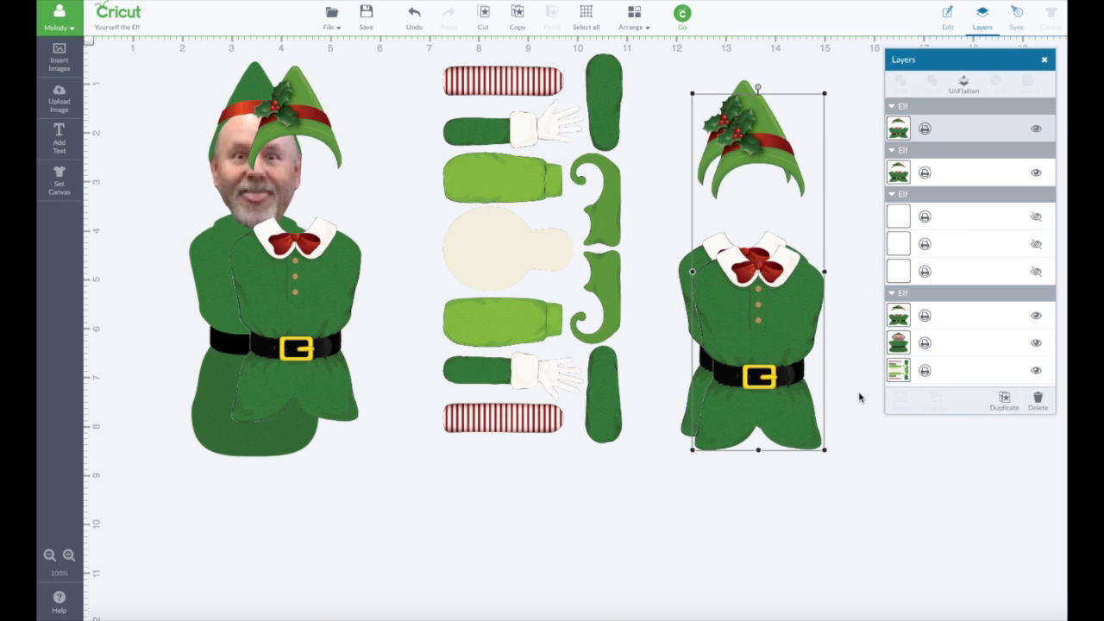
left_click(1014, 404)
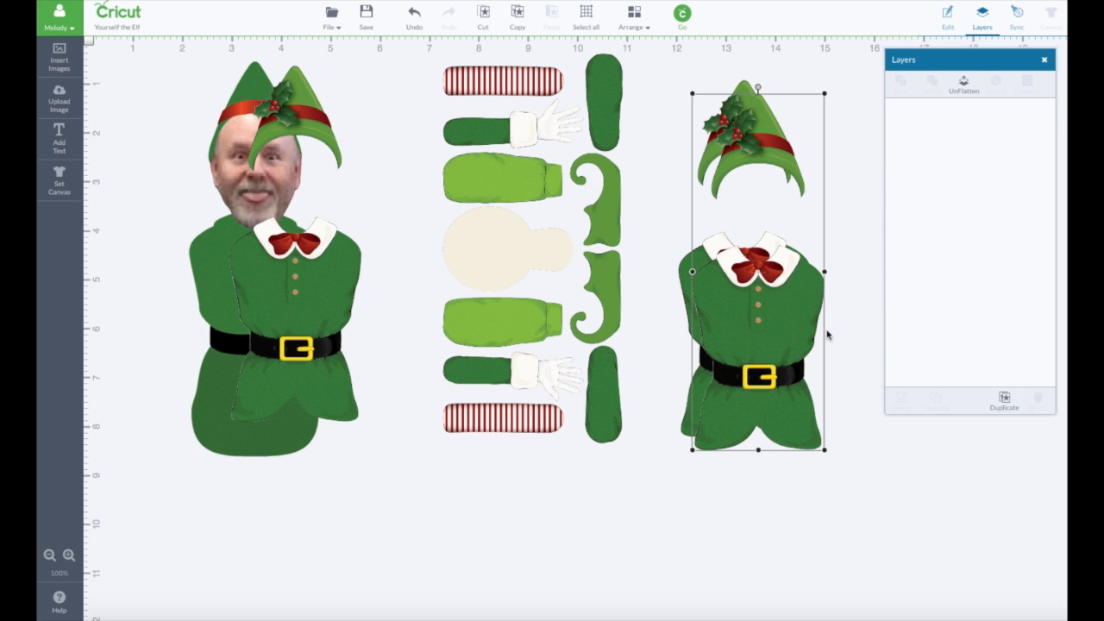
Delete the spare front elf piece and align the remaining front piece over the flattened body with the face.
left_click_drag(804, 336, 786, 317)
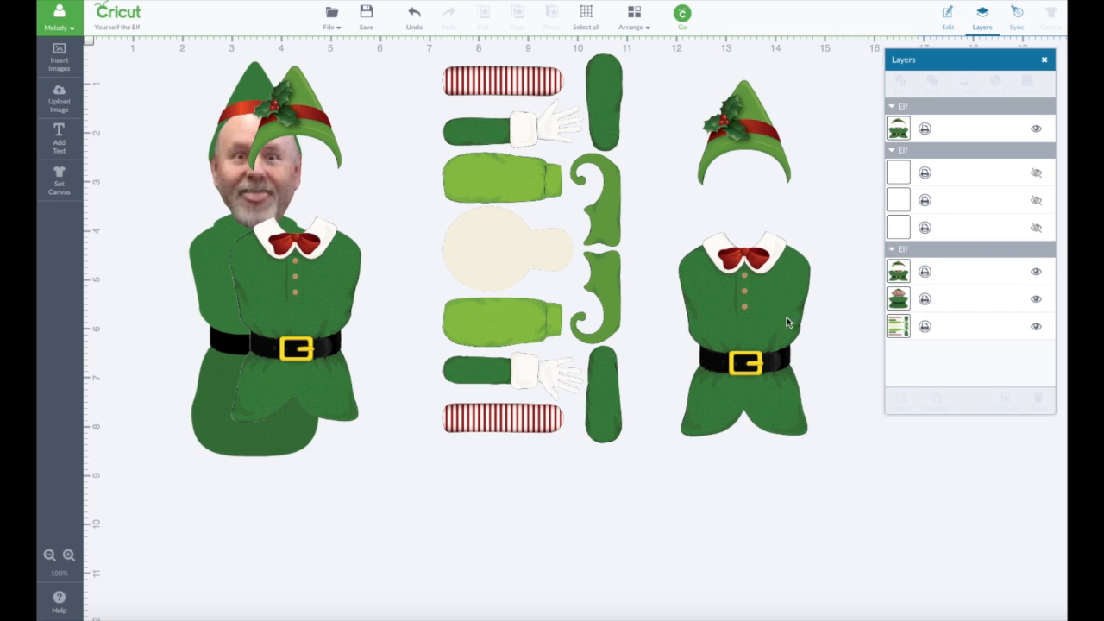
left_click(1038, 402)
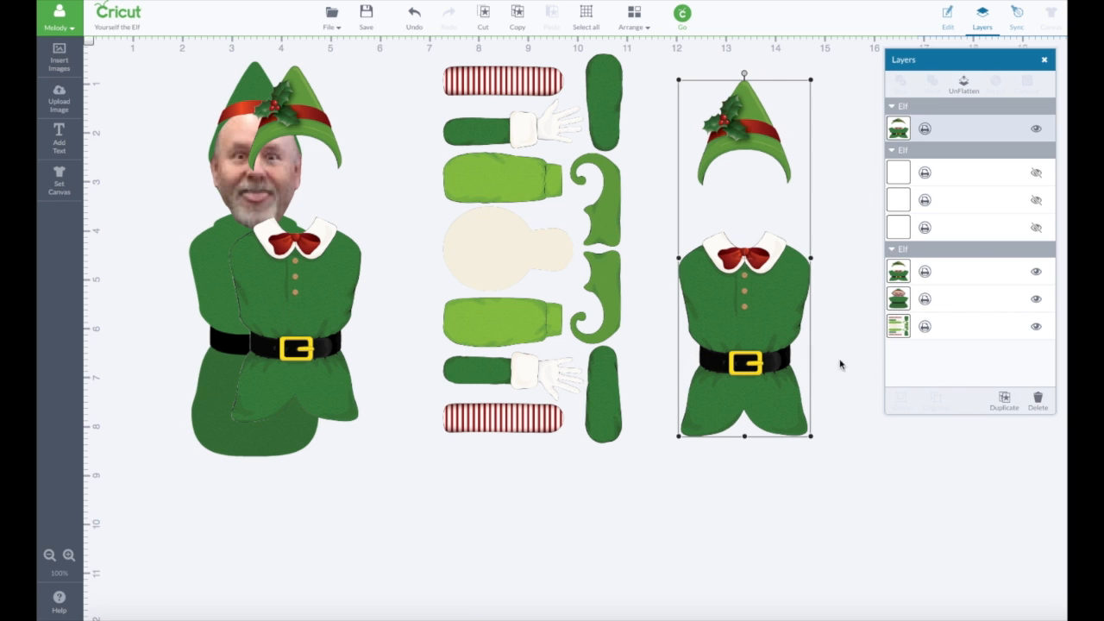
left_click_drag(737, 346, 287, 258)
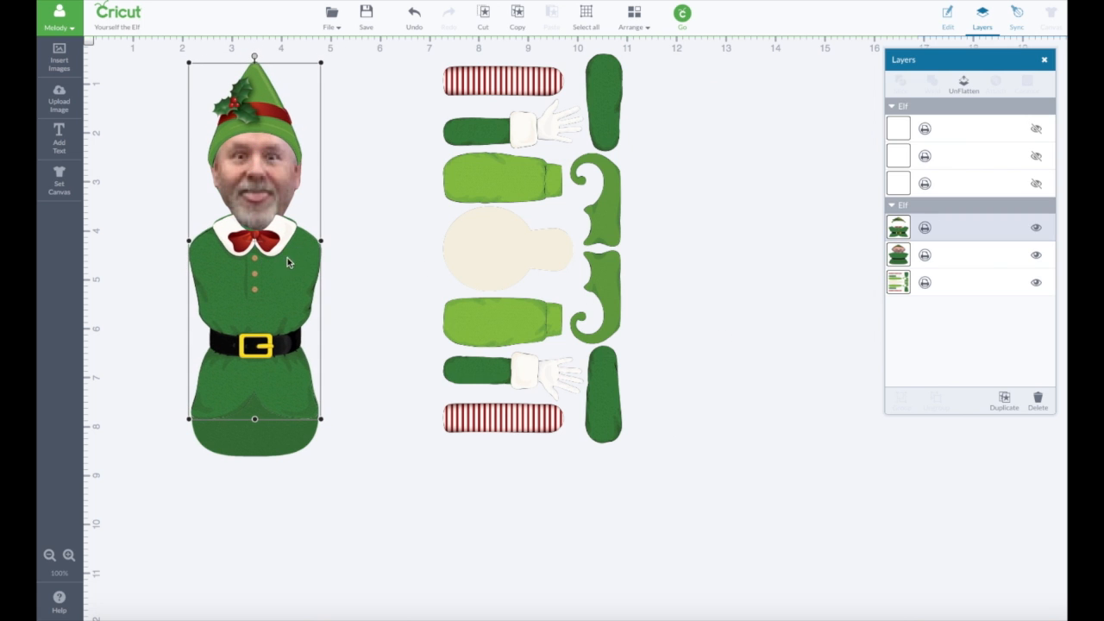
Open the mat preview, check the layout of the second mat, and return to the first mat.
left_click(682, 16)
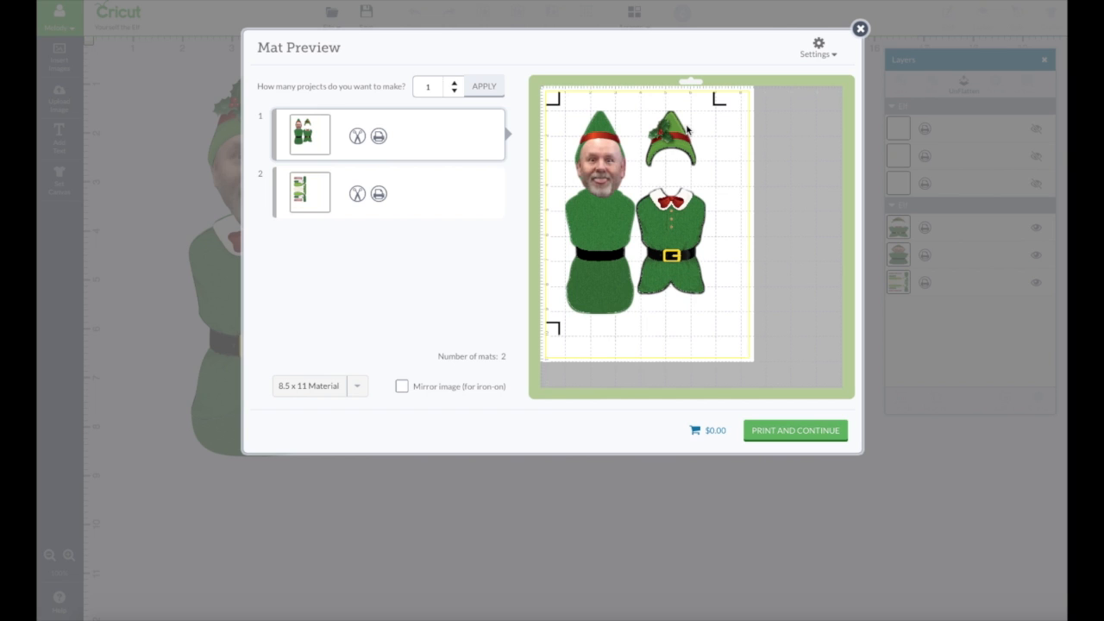
left_click(430, 189)
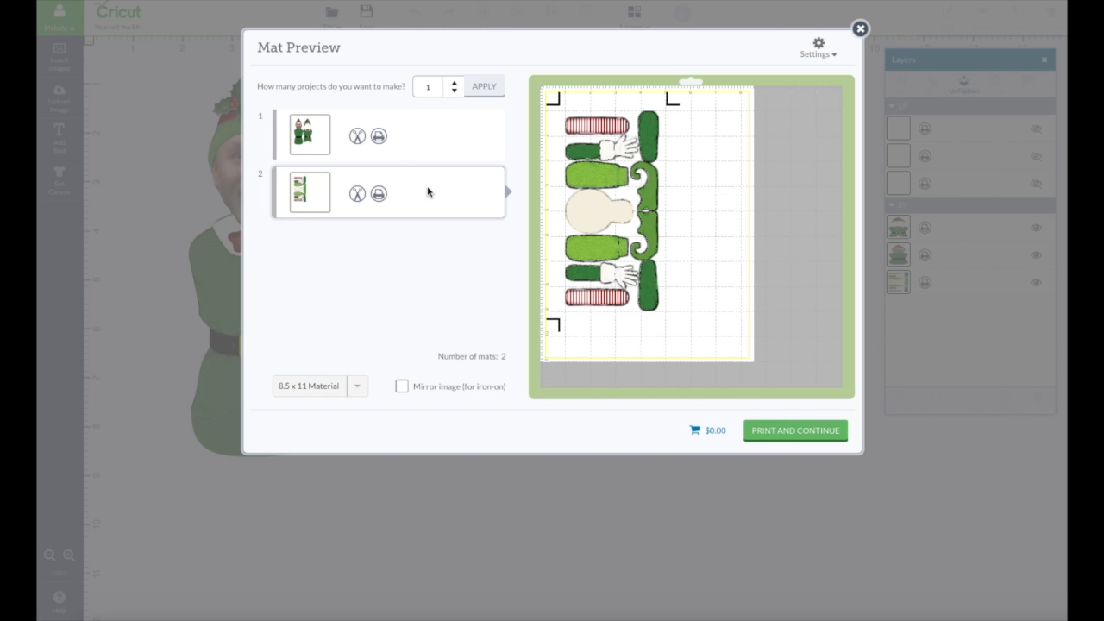
left_click(432, 134)
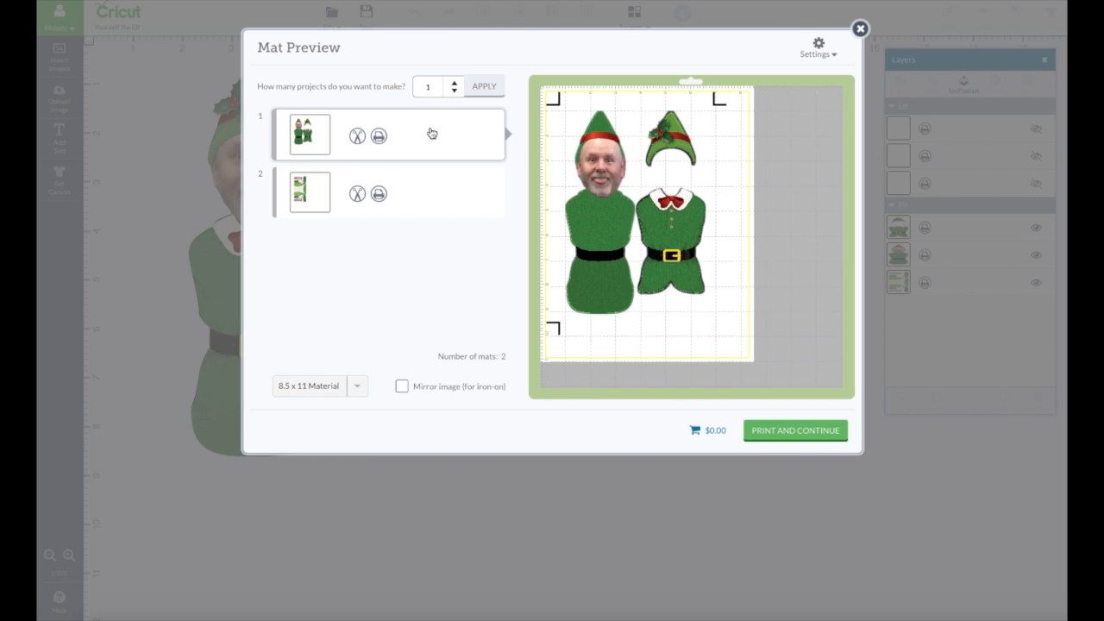
Start printing the first mat and format the page setup for the EPSON WF-7620 Series printer.
left_click(813, 436)
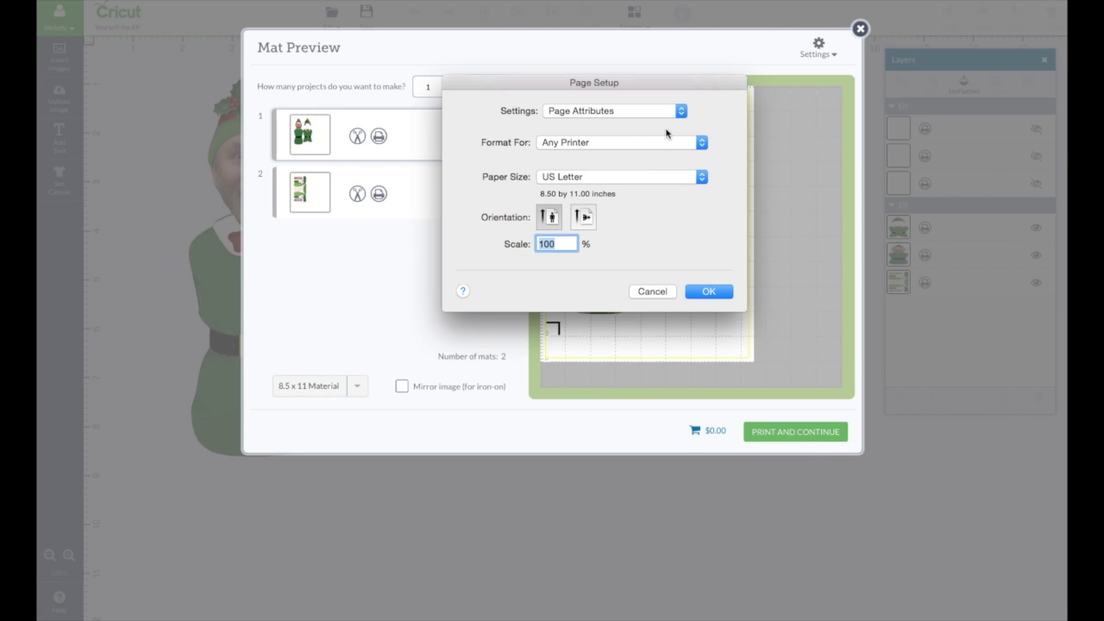
left_click(704, 147)
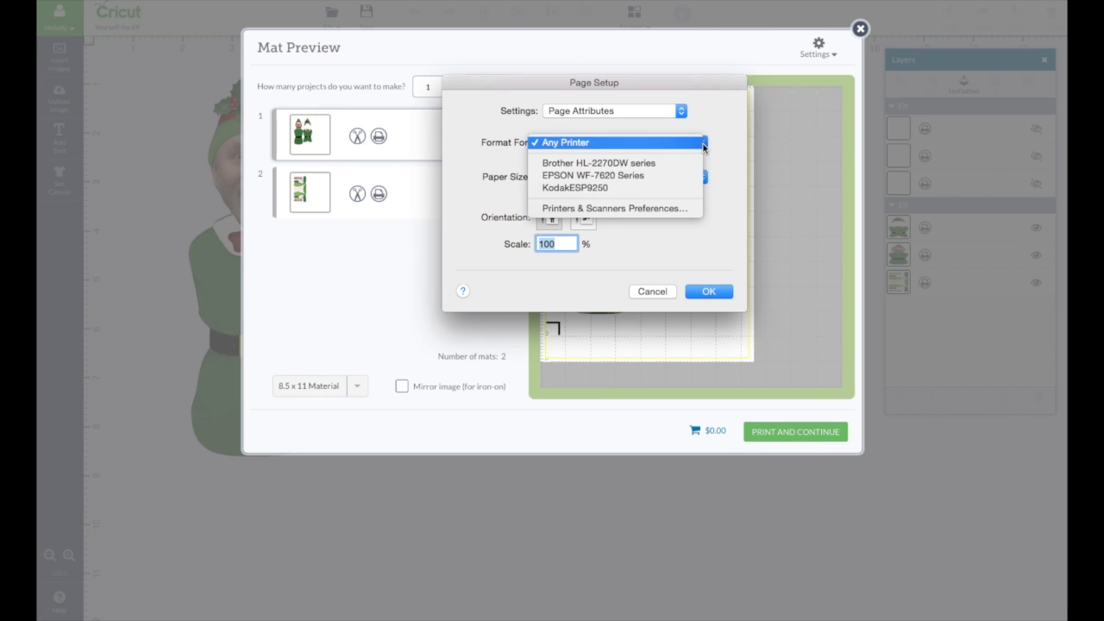
left_click(661, 178)
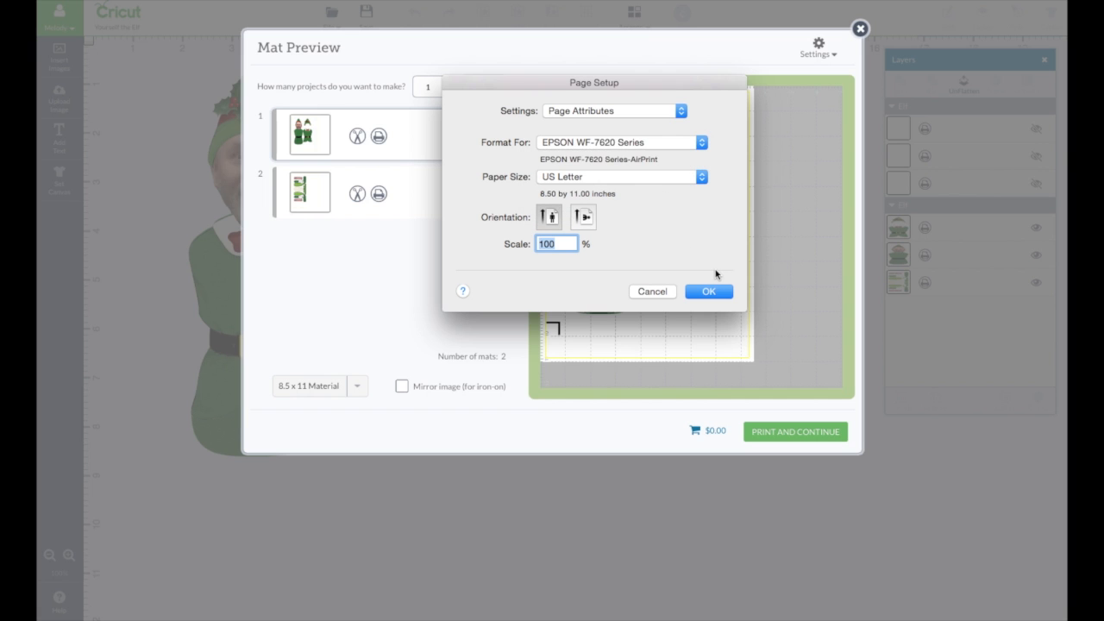
left_click(717, 292)
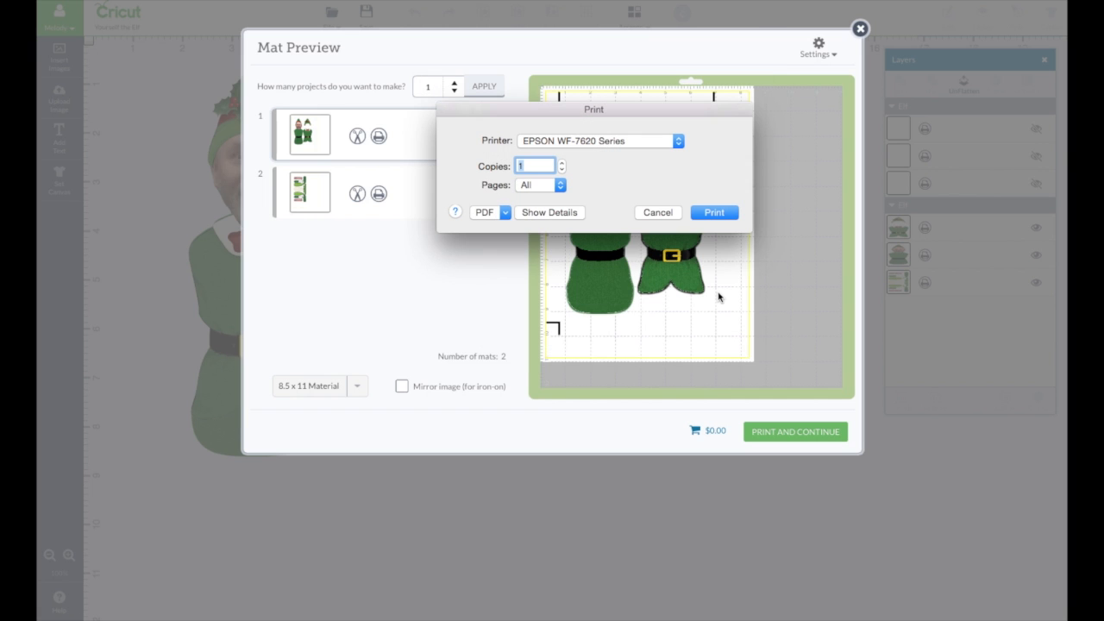
Show the detailed print options and print the mat on the EPSON WF-7620 Series with the default settings.
left_click(570, 216)
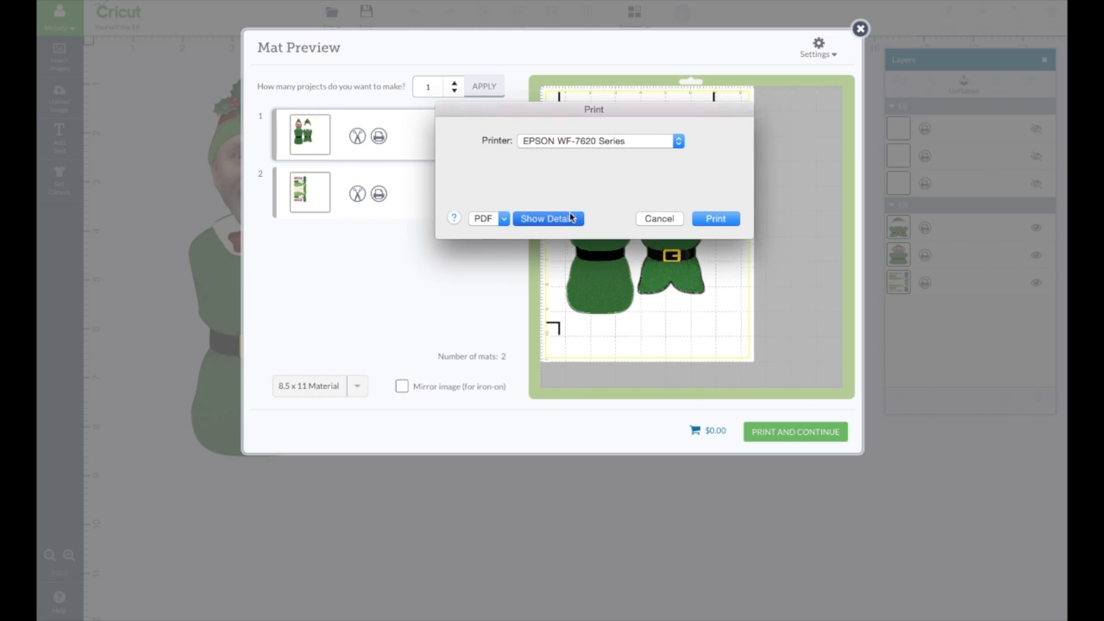
left_click(674, 162)
left_click(698, 169)
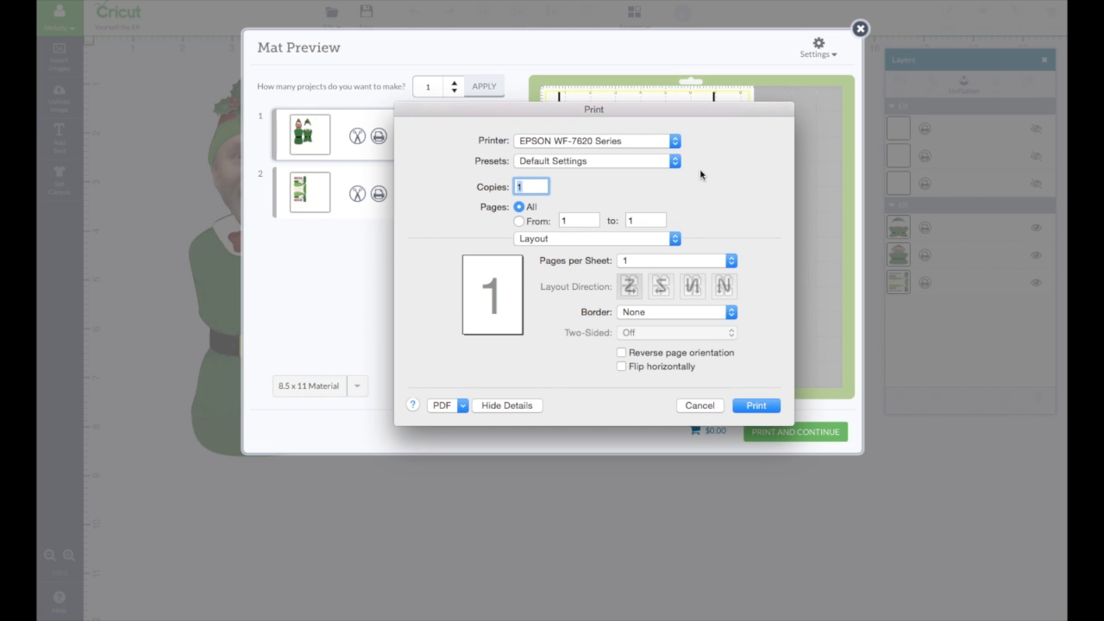
left_click(765, 408)
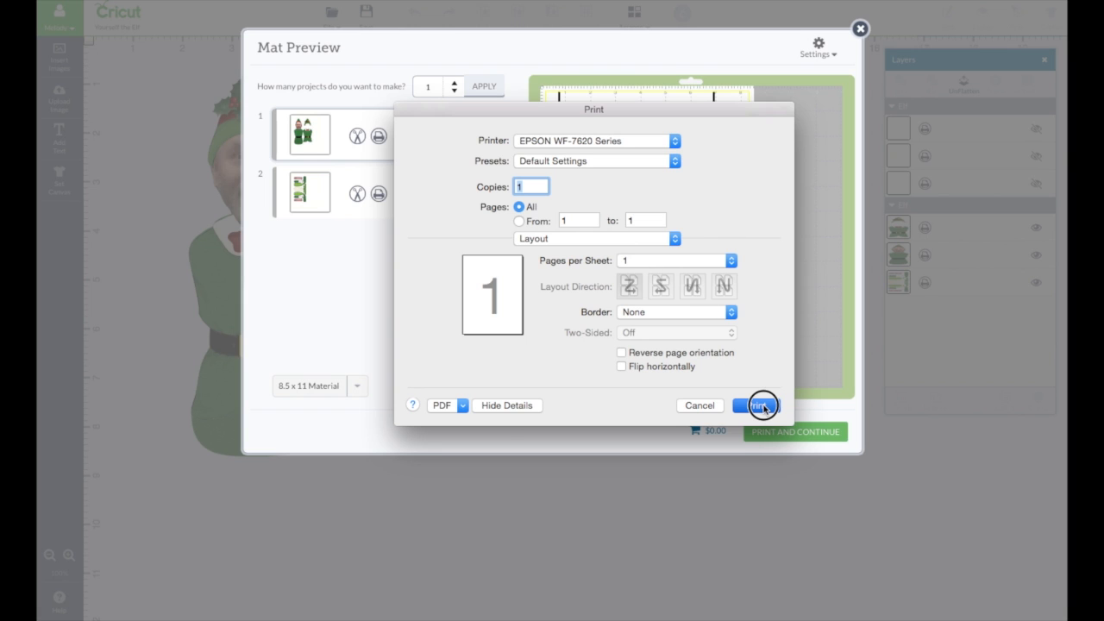